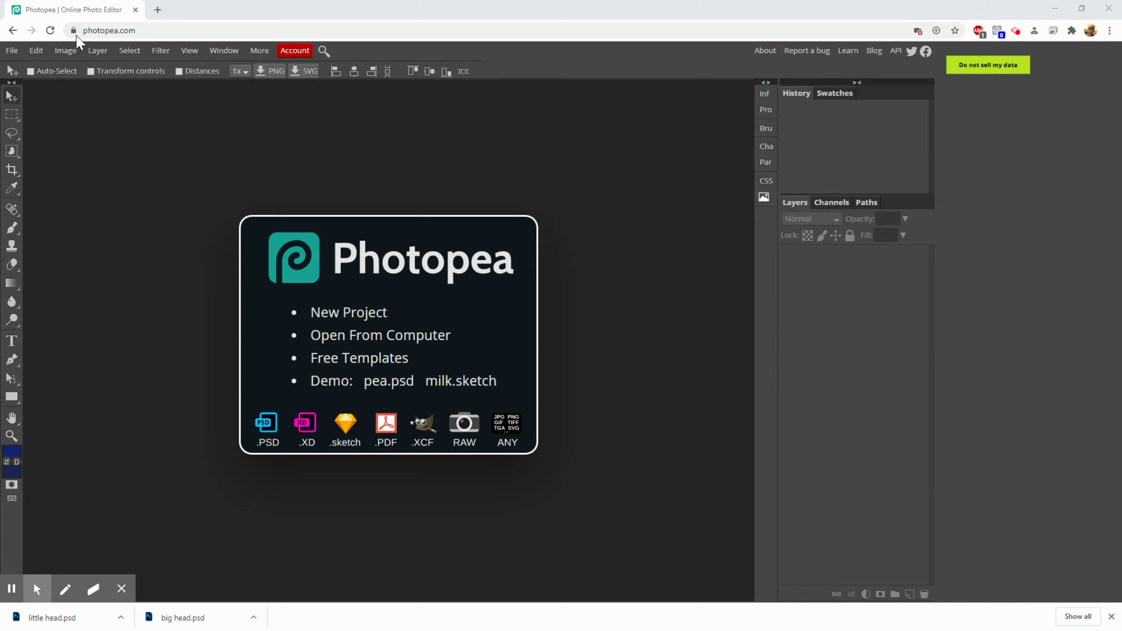
# - Take a webcam snapshot with File > Take a picture, retrying after an empty feed, opening camera.psd
pyautogui.click(12, 51)
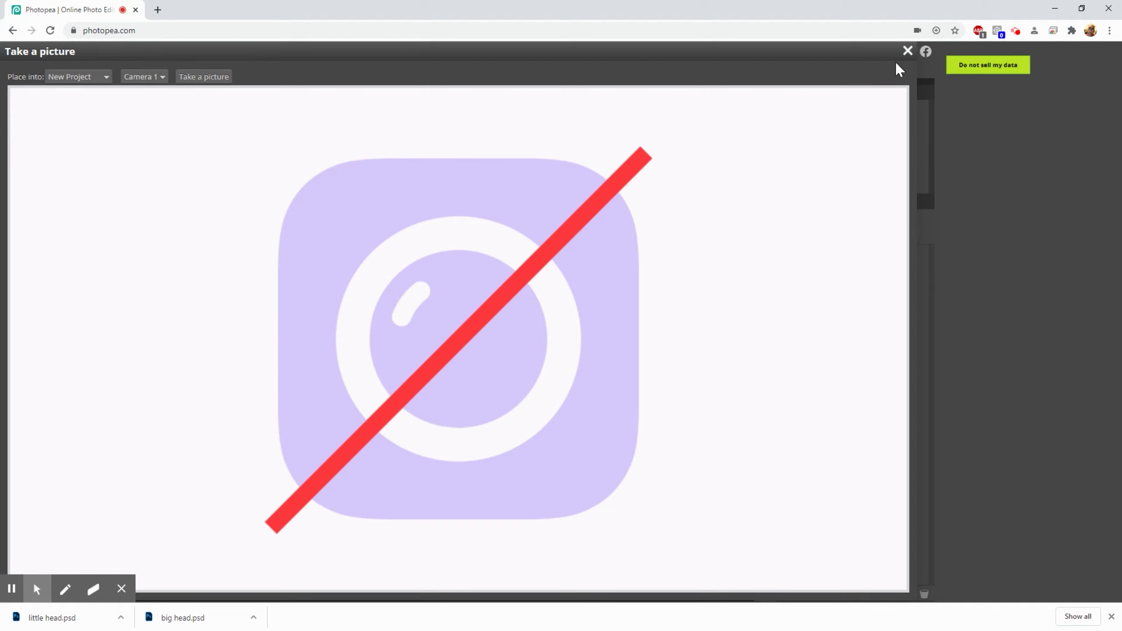
pyautogui.click(907, 51)
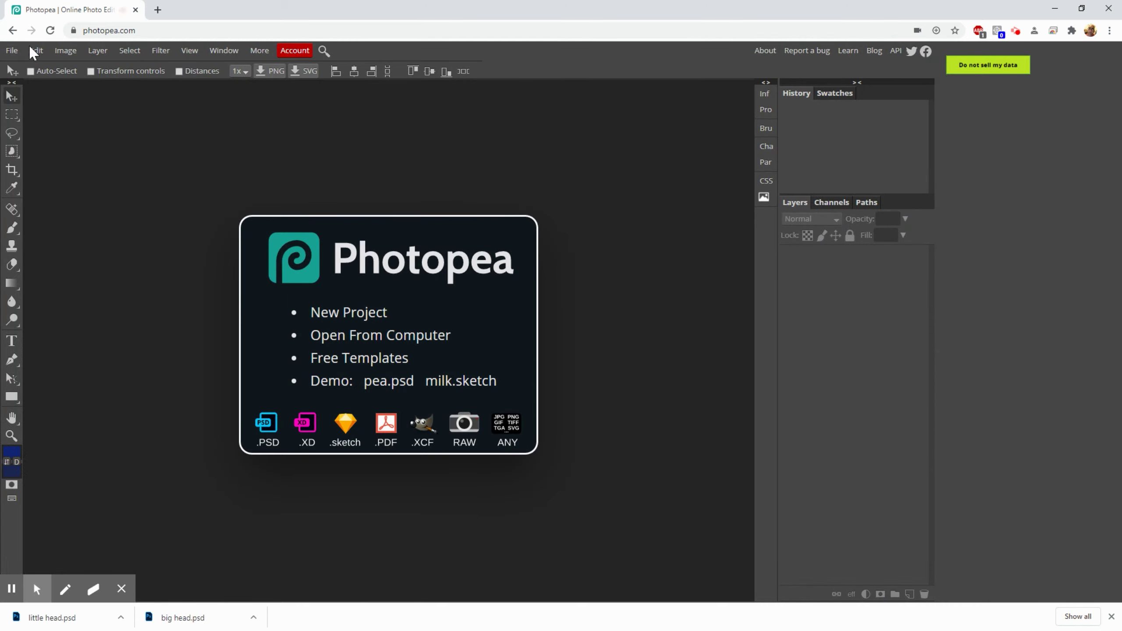
pyautogui.click(11, 50)
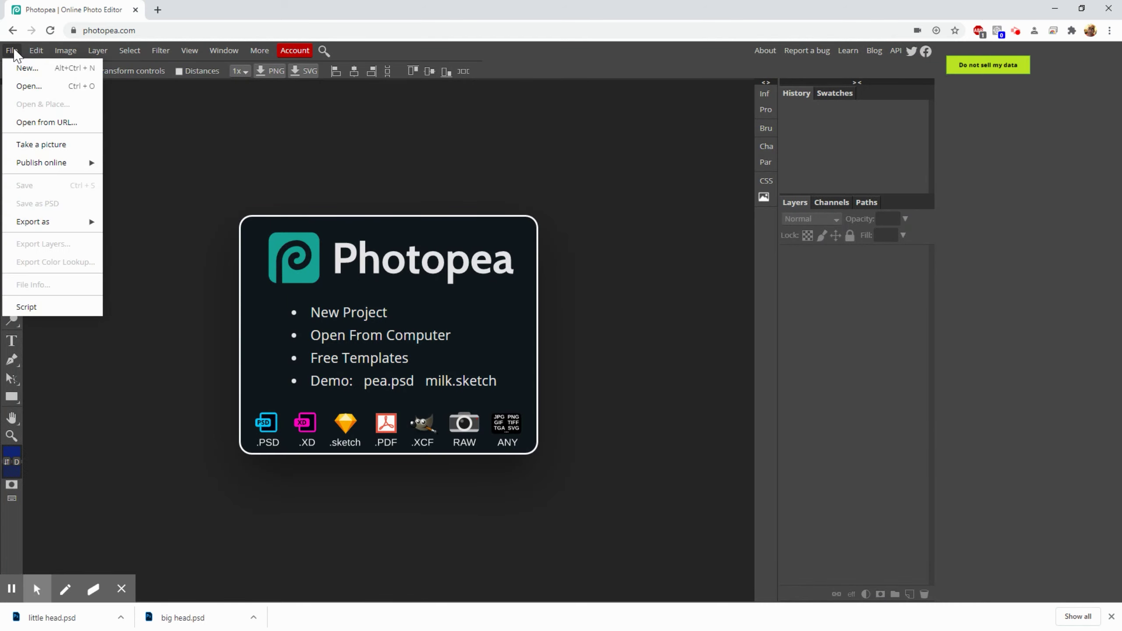
pyautogui.click(47, 151)
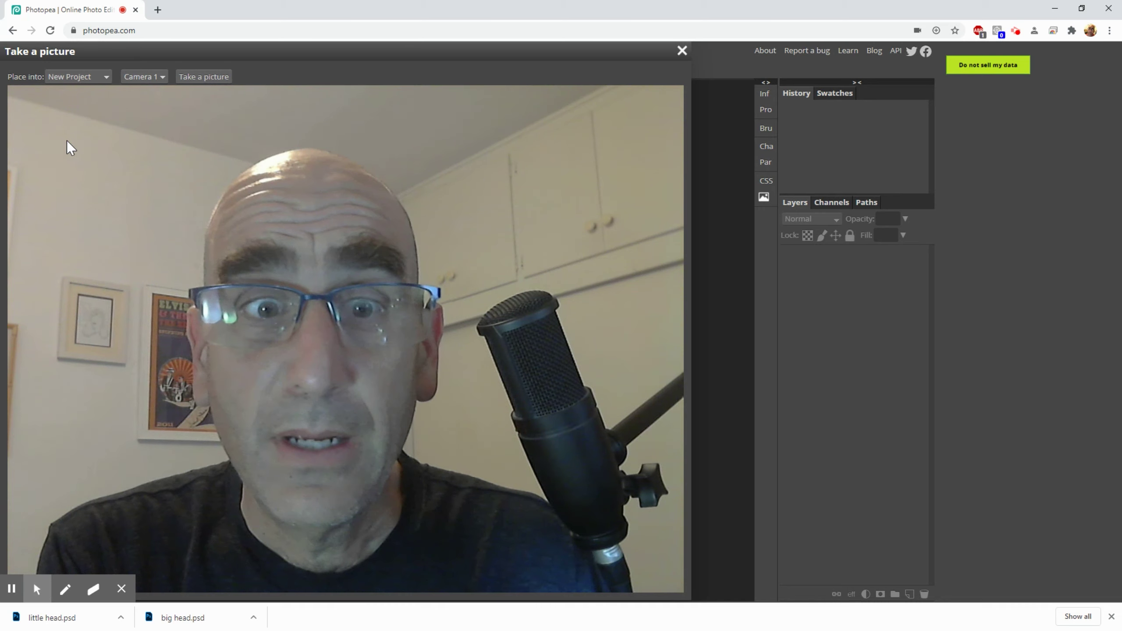
pyautogui.click(193, 75)
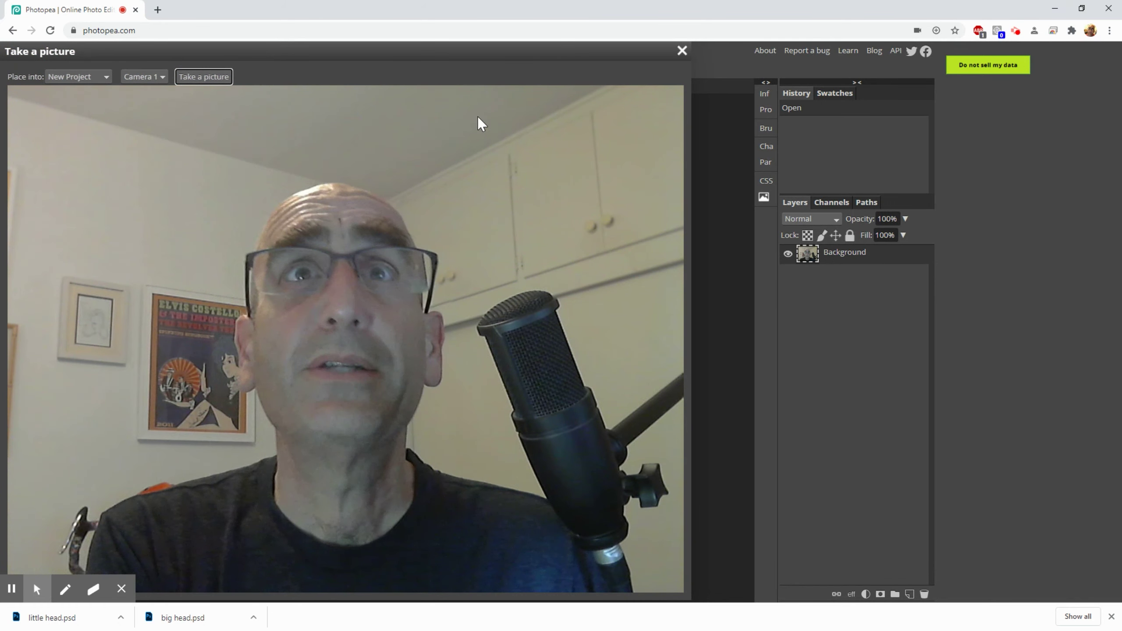
pyautogui.click(682, 51)
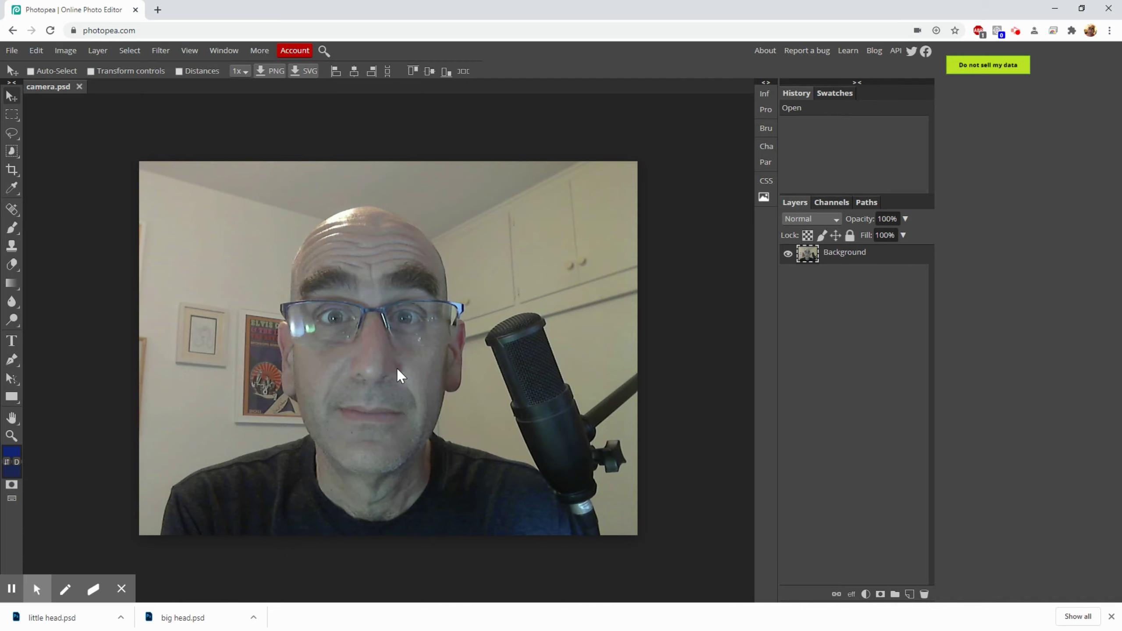
# - Set the Crop tool to a fixed size of 600 × 600 px
pyautogui.click(12, 171)
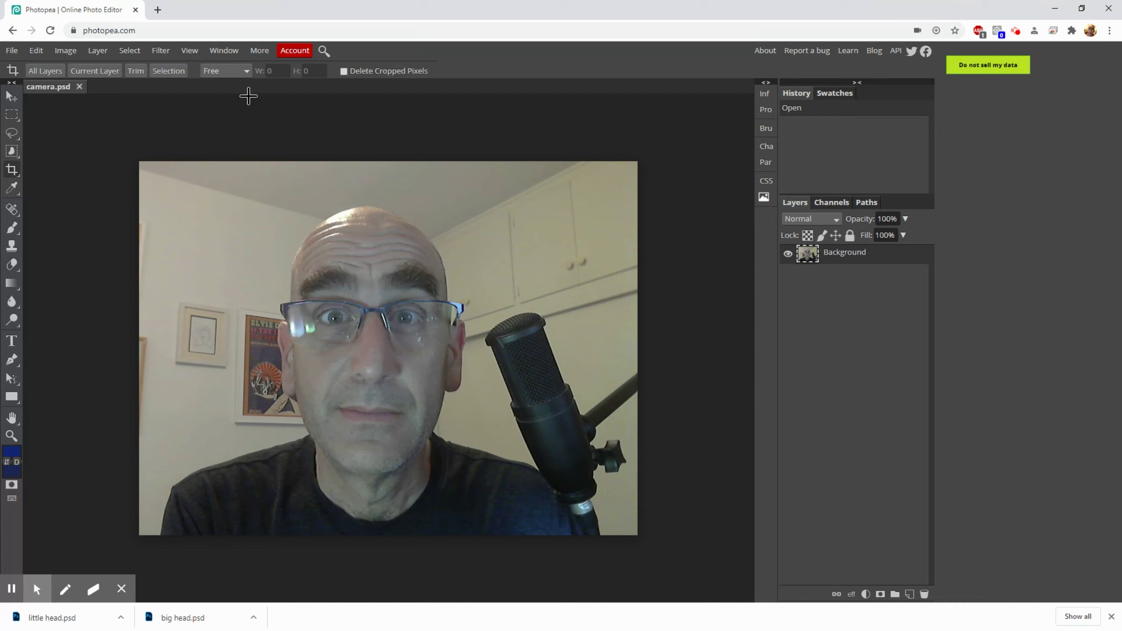
pyautogui.click(246, 72)
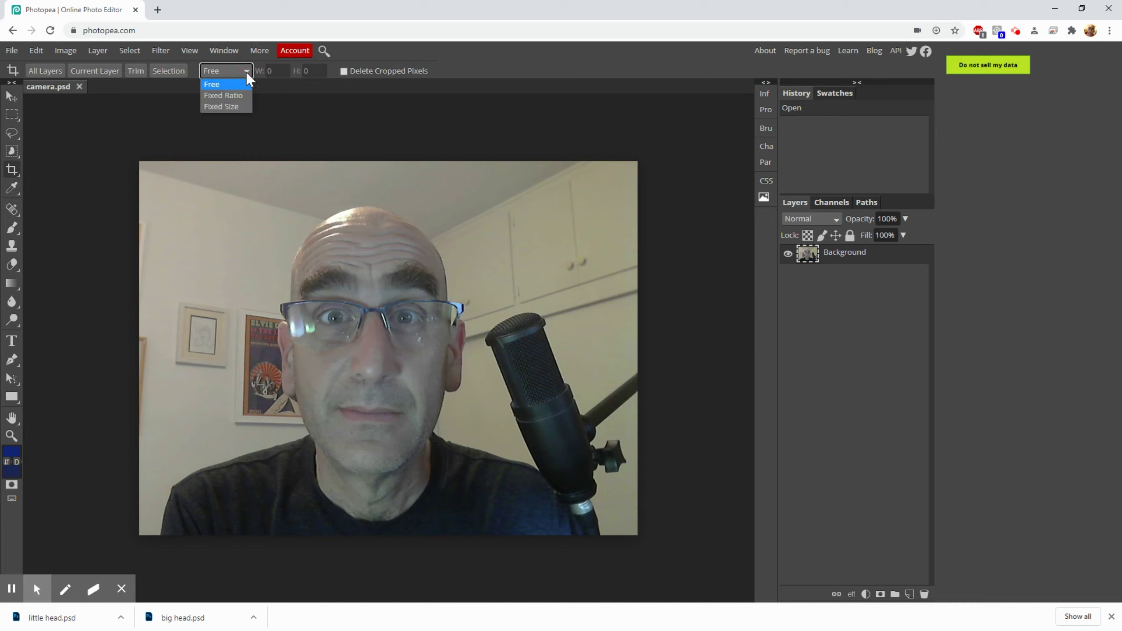
pyautogui.click(230, 107)
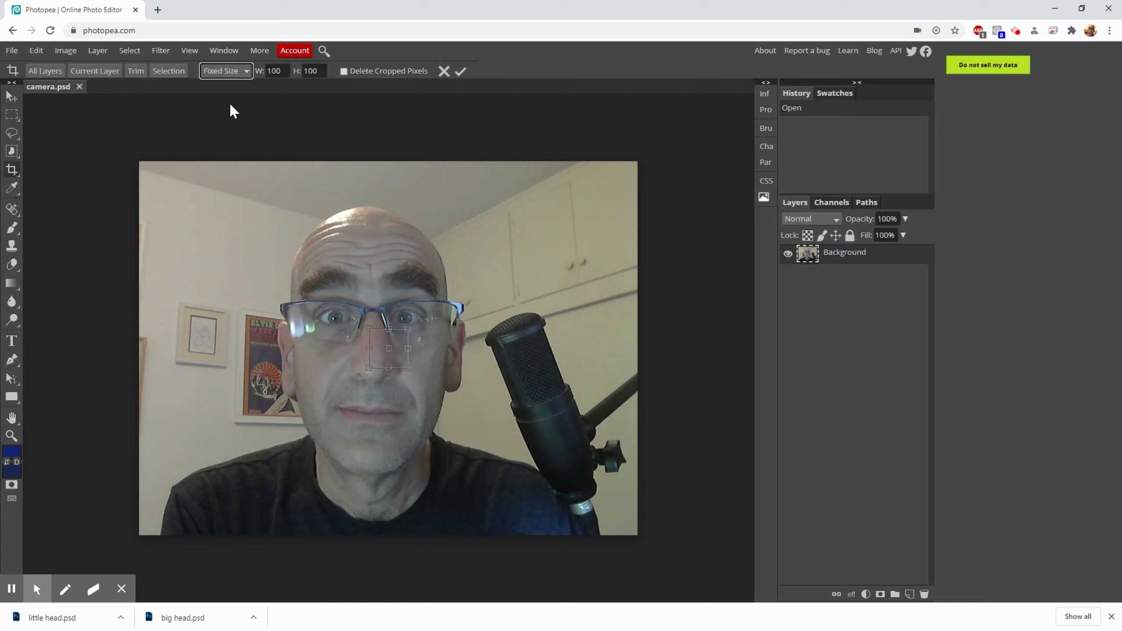
pyautogui.click(283, 69)
pyautogui.write('600')
pyautogui.click(322, 68)
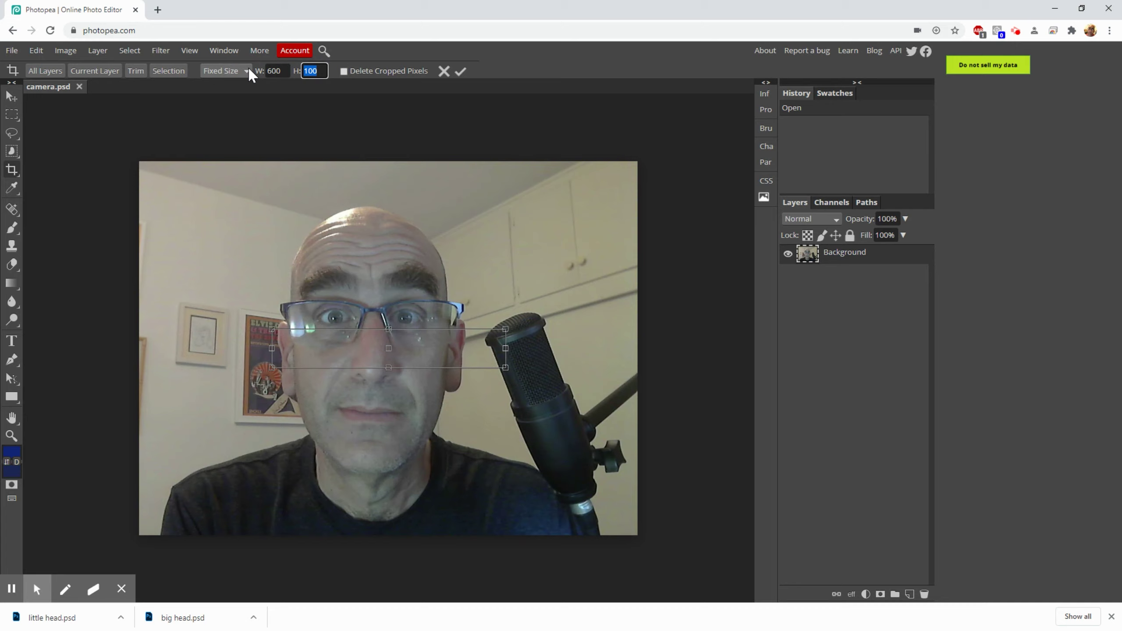
pyautogui.write('600')
pyautogui.press('Return')
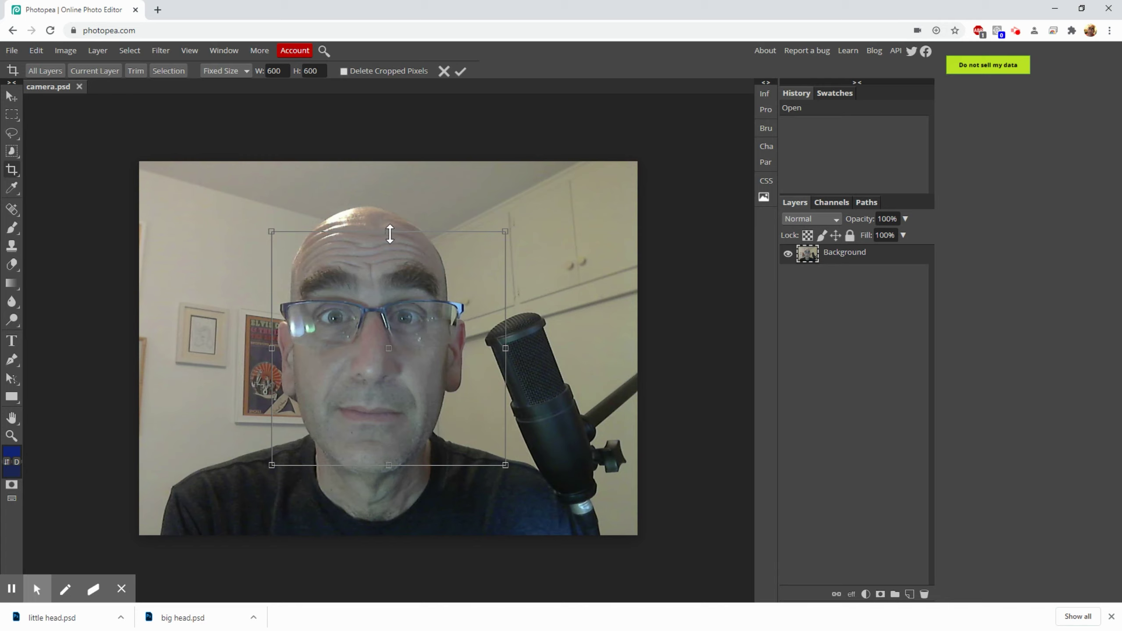
# - Position the square crop box over the face and commit the crop
pyautogui.moveTo(390, 234); pyautogui.dragTo(379, 178)
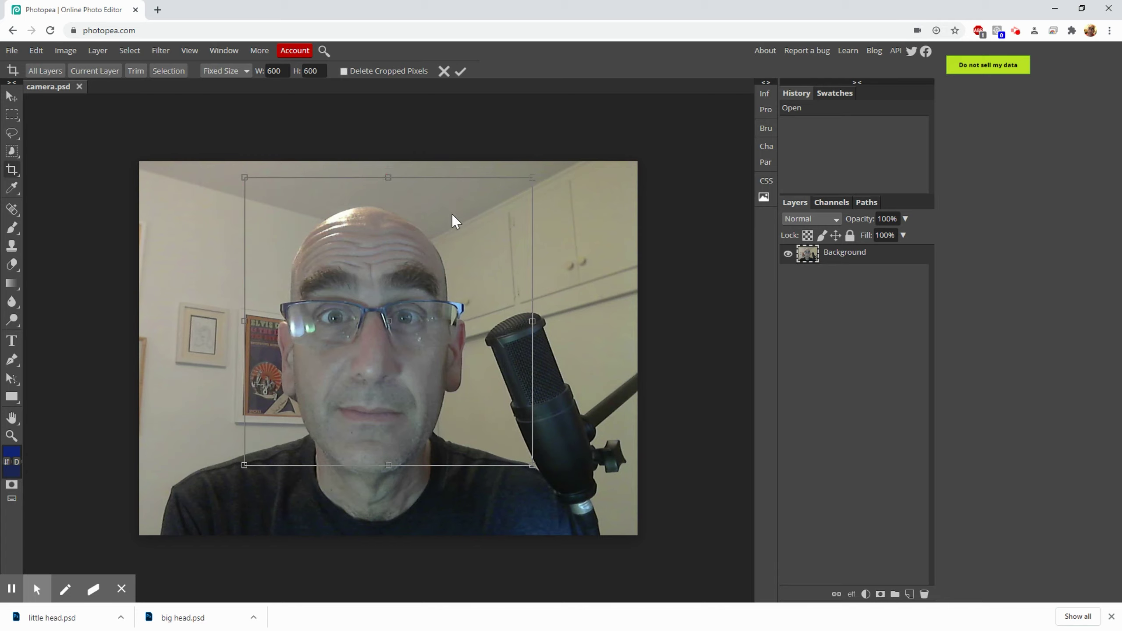
pyautogui.moveTo(453, 214); pyautogui.dragTo(430, 237)
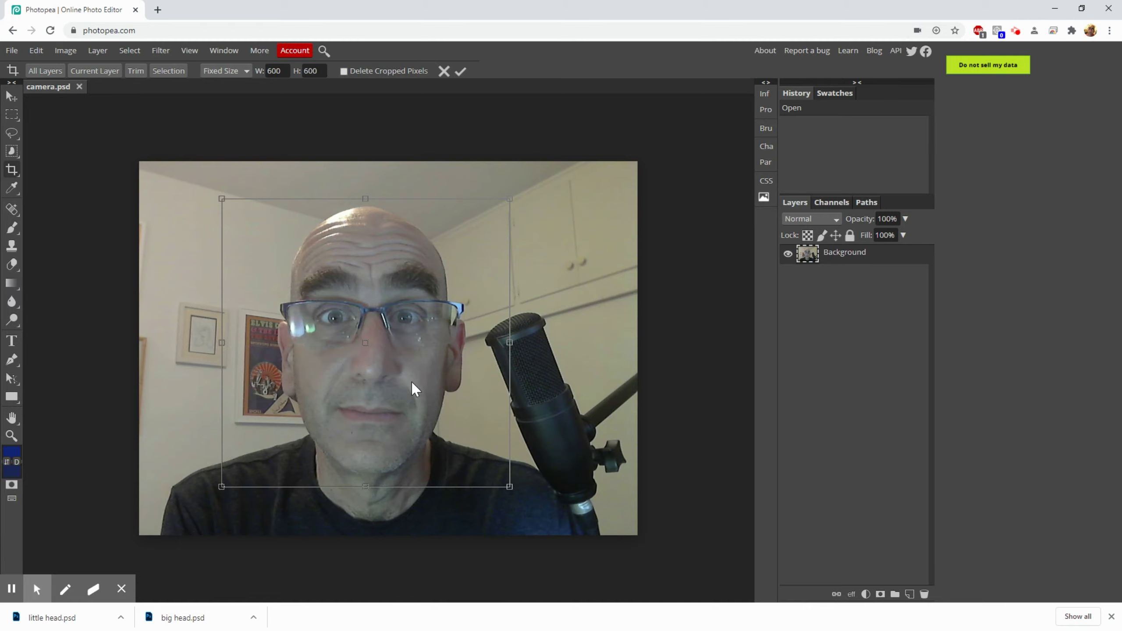
pyautogui.press('Return')
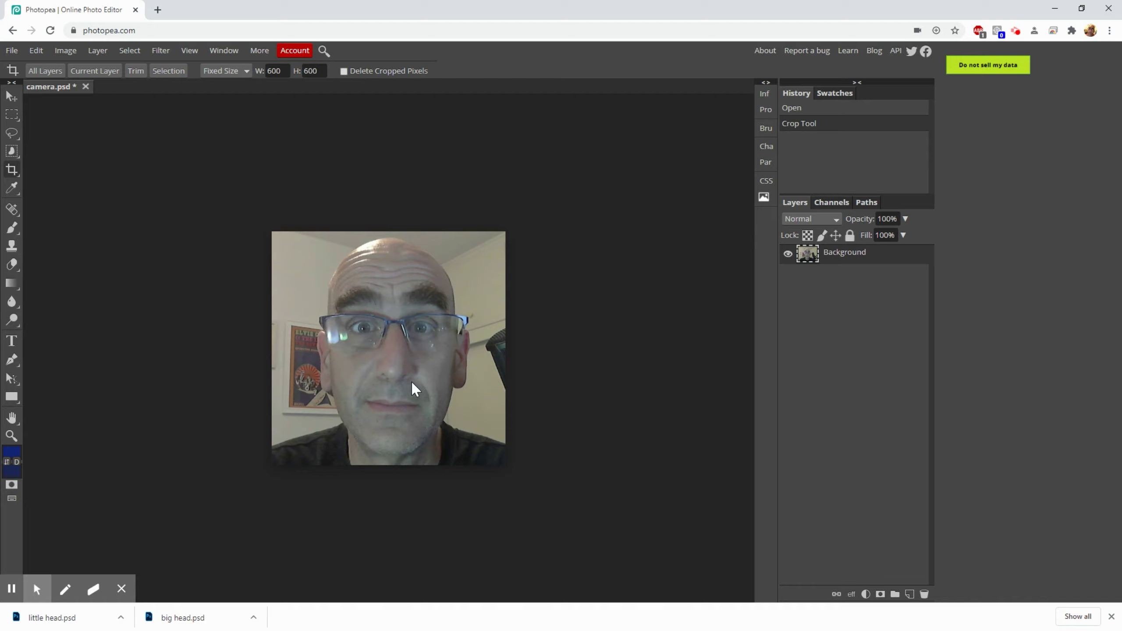
# - Apply Levels with input black 22, midtone 0.73 and white 191 for more contrast
pyautogui.click(65, 50)
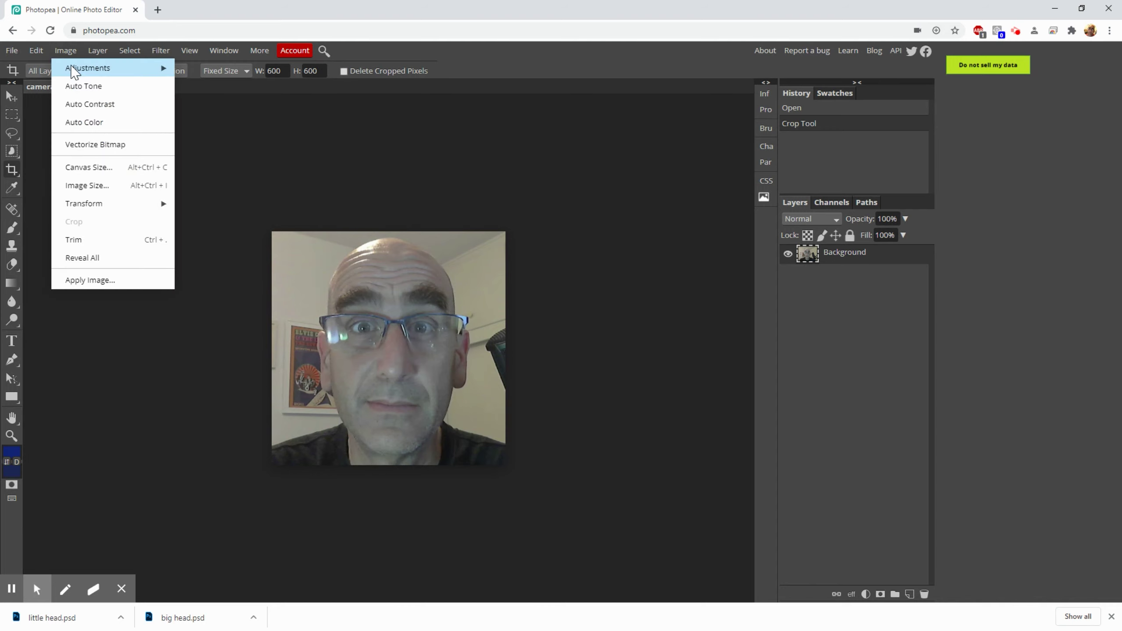
pyautogui.moveTo(71, 70)
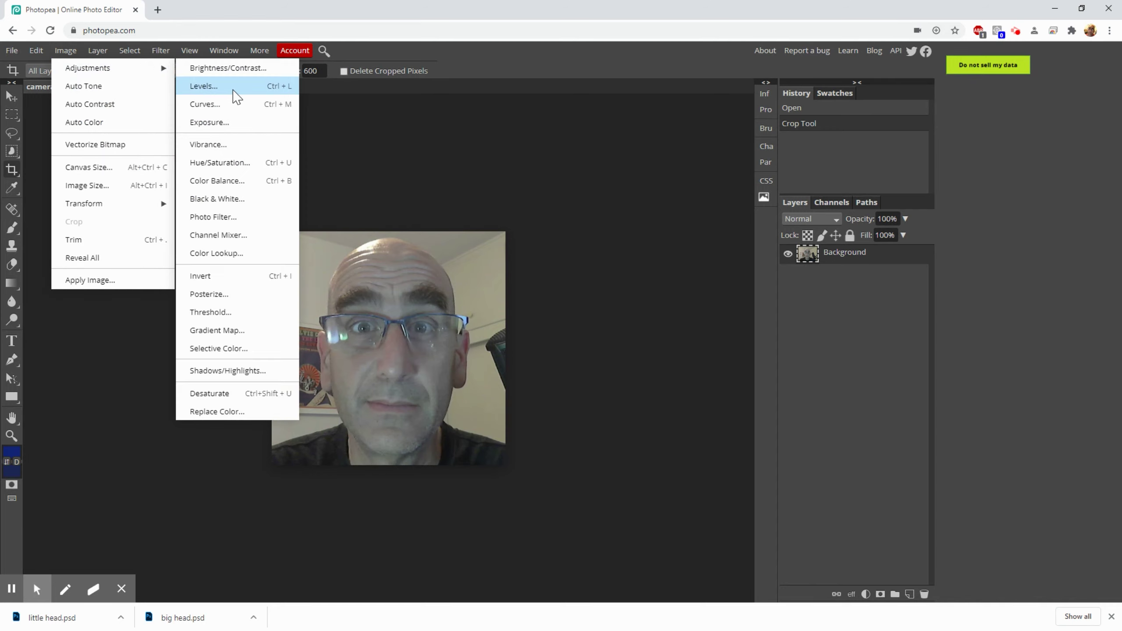
pyautogui.click(221, 87)
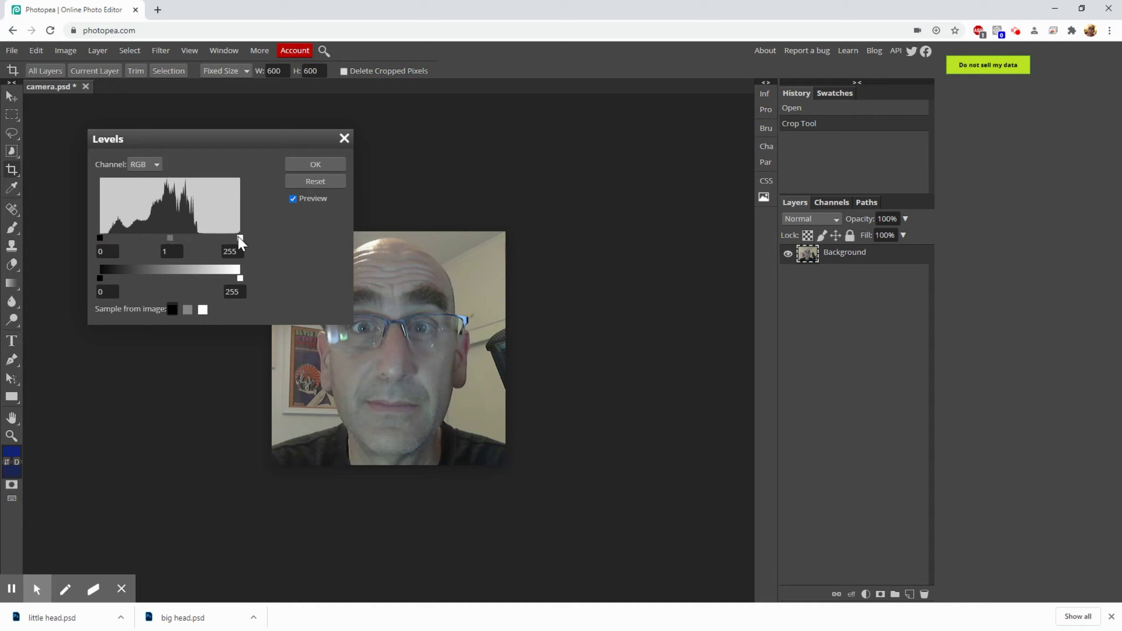
pyautogui.moveTo(239, 239); pyautogui.dragTo(202, 239)
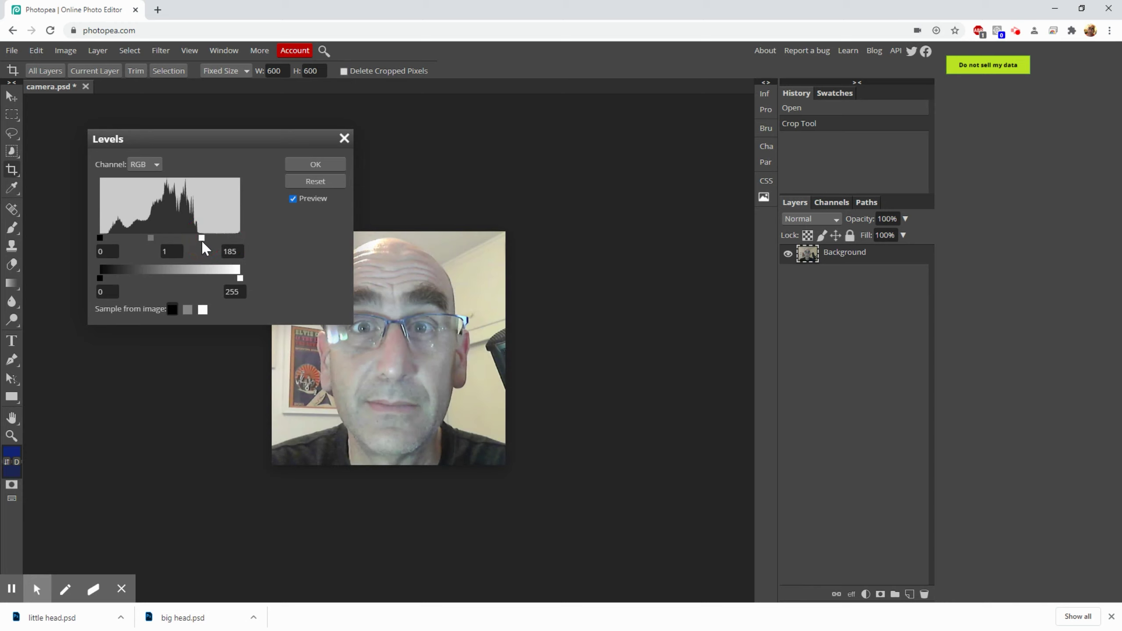
pyautogui.moveTo(203, 243)
pyautogui.mouseDown()
pyautogui.moveTo(243, 242)
pyautogui.moveTo(207, 242)
pyautogui.mouseUp()
pyautogui.click(100, 241)
pyautogui.moveTo(101, 242); pyautogui.dragTo(167, 244)
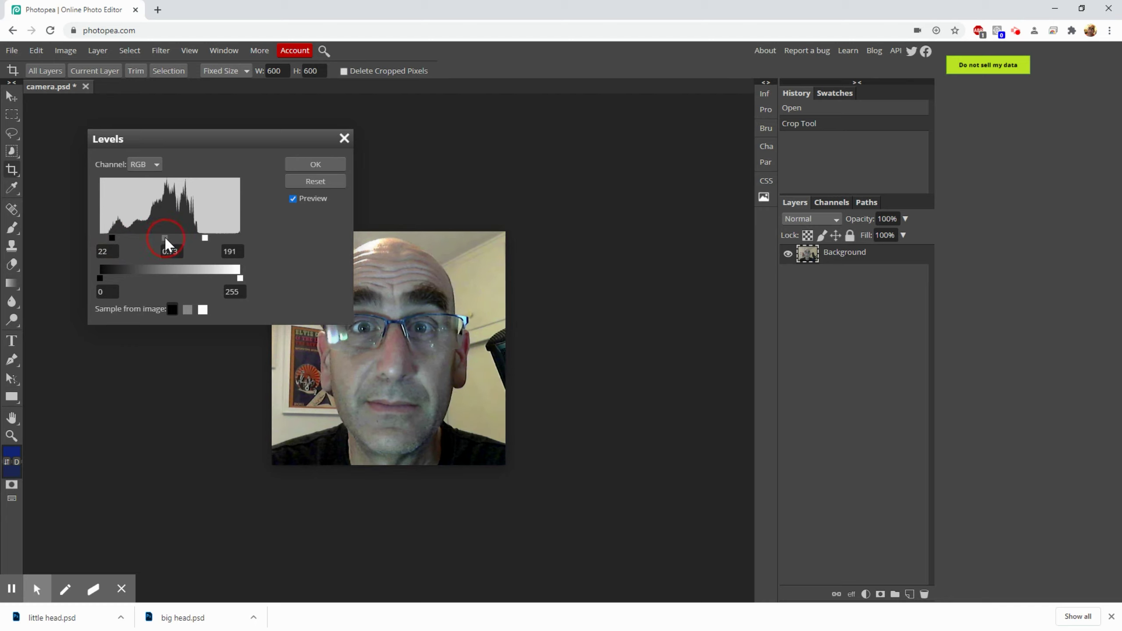
pyautogui.click(309, 170)
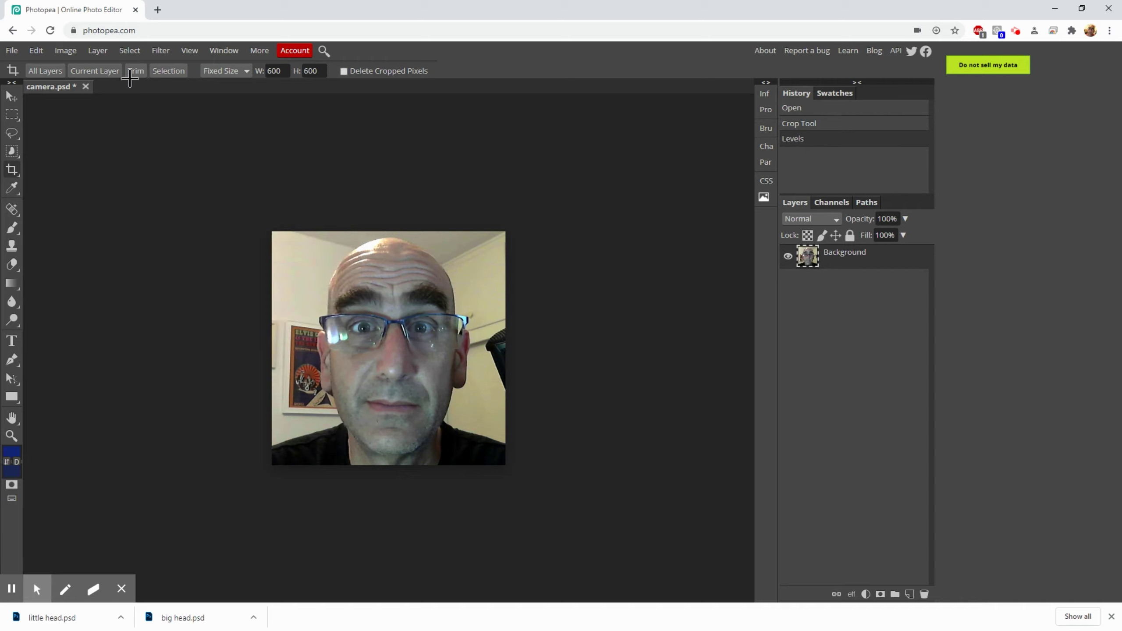
# - Apply Hue/Saturation with saturation raised to about 23
pyautogui.click(65, 53)
pyautogui.moveTo(134, 81)
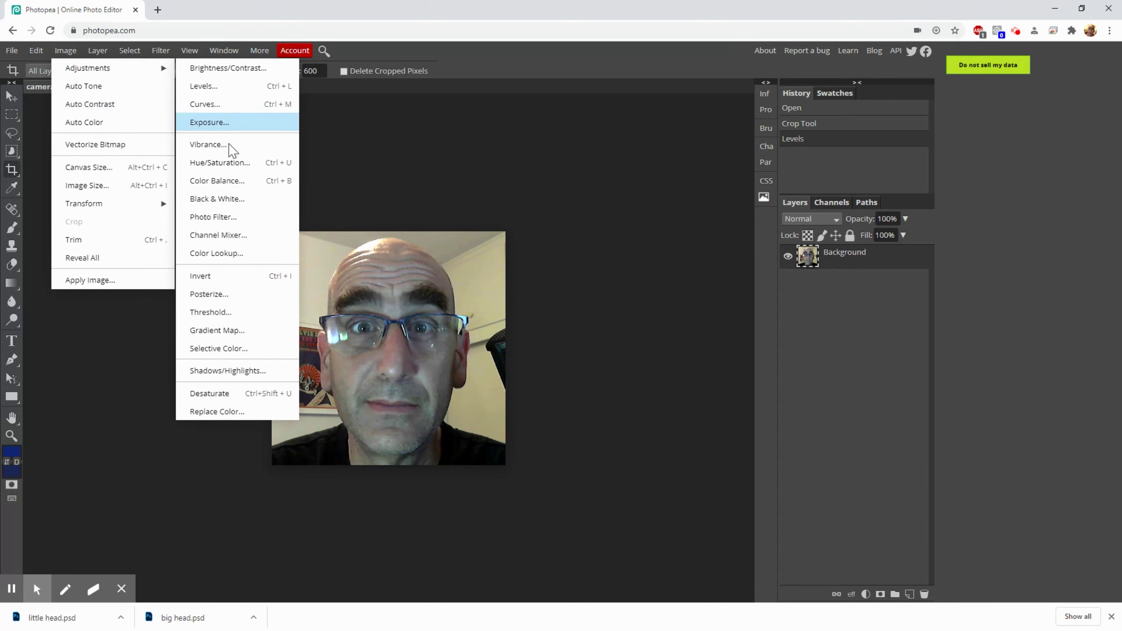
pyautogui.click(220, 162)
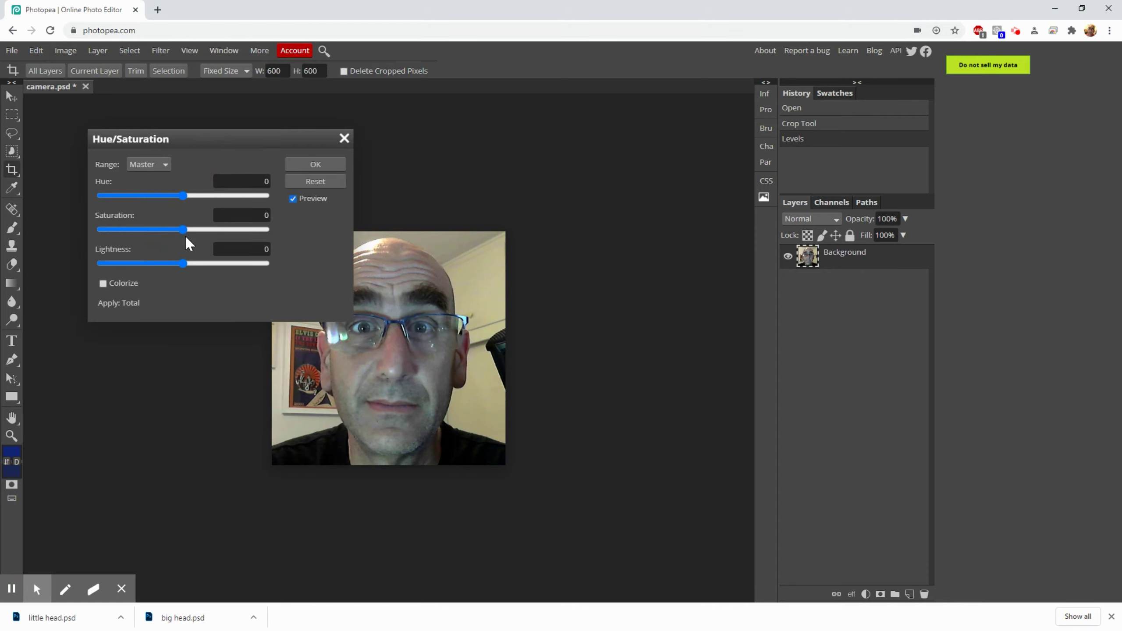
pyautogui.moveTo(184, 230); pyautogui.dragTo(206, 234)
pyautogui.click(301, 166)
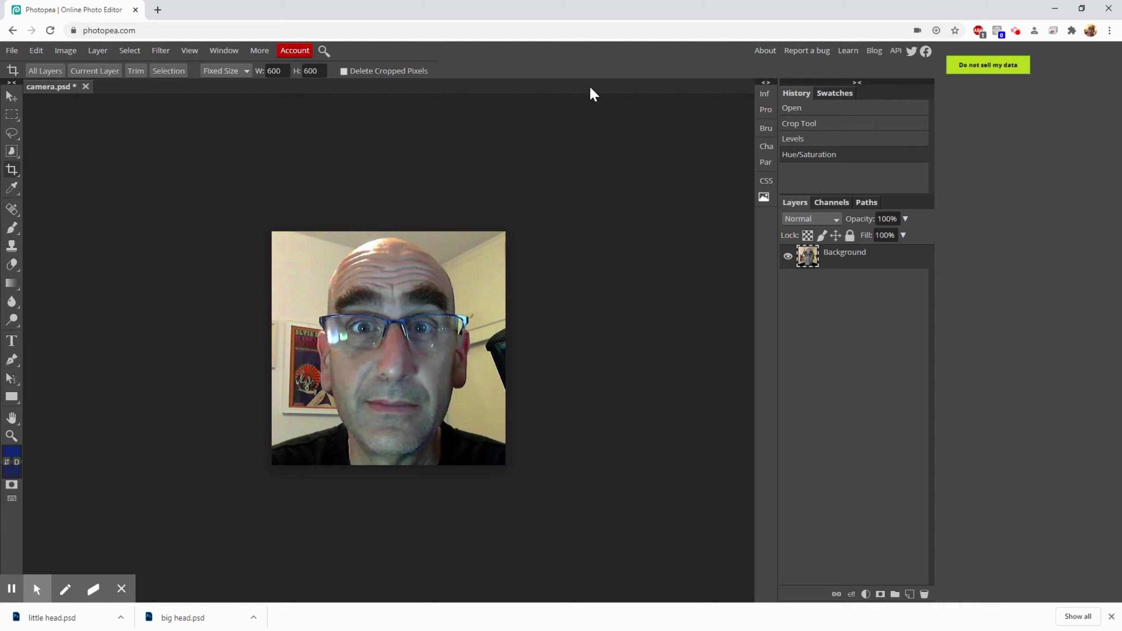
# - Rename the document to 'big head' and save it as a PSD
pyautogui.doubleClick(40, 91)
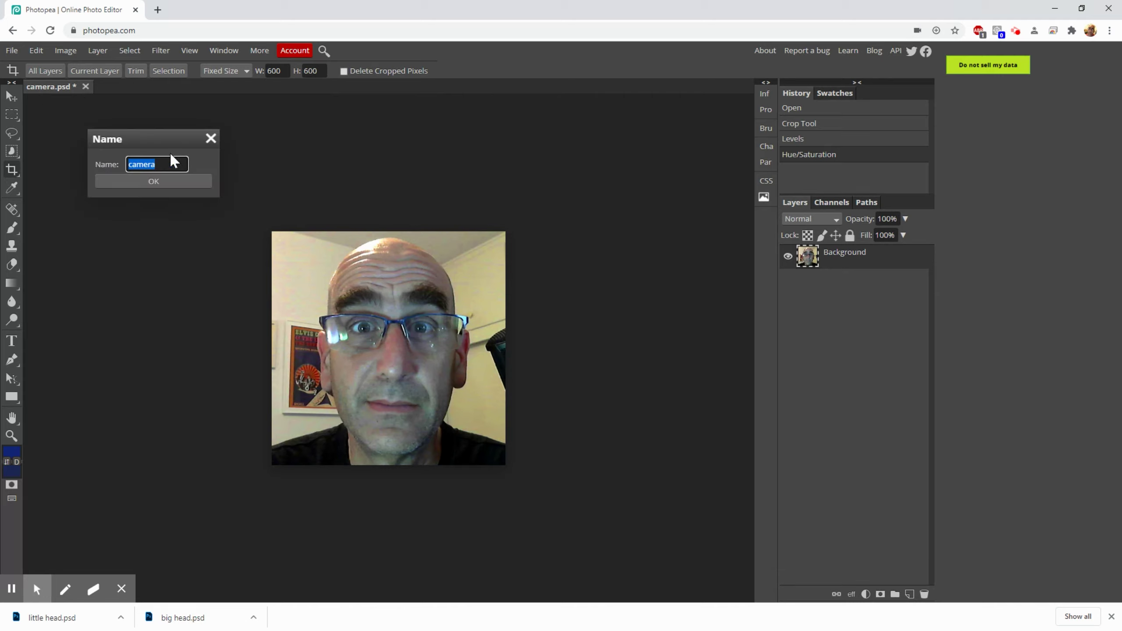
pyautogui.write('big head')
pyautogui.click(206, 181)
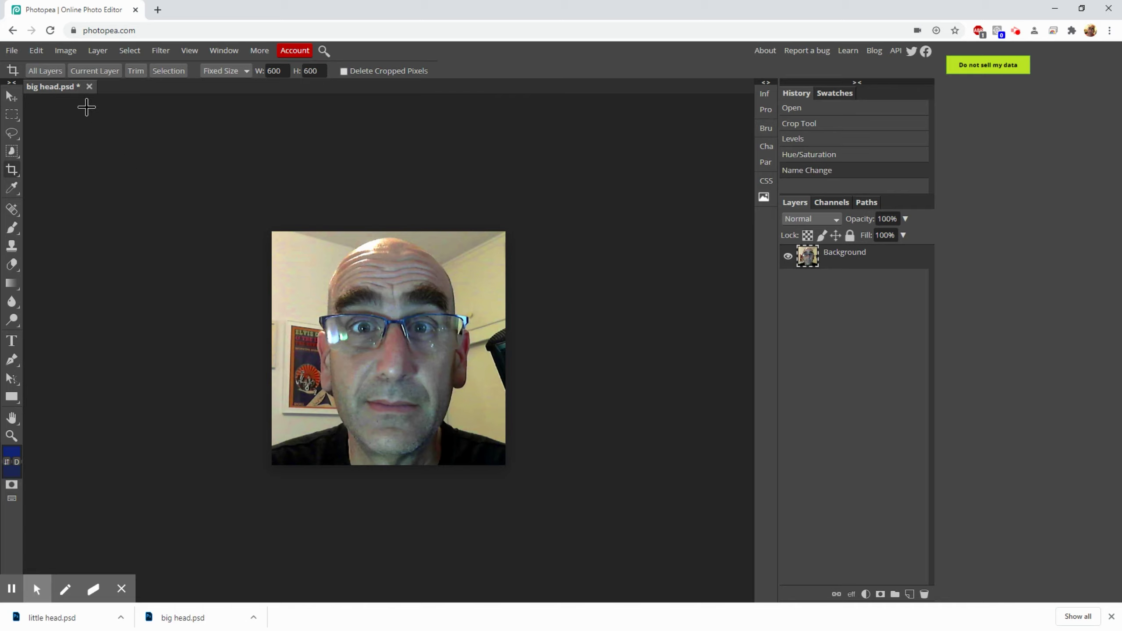
pyautogui.click(12, 51)
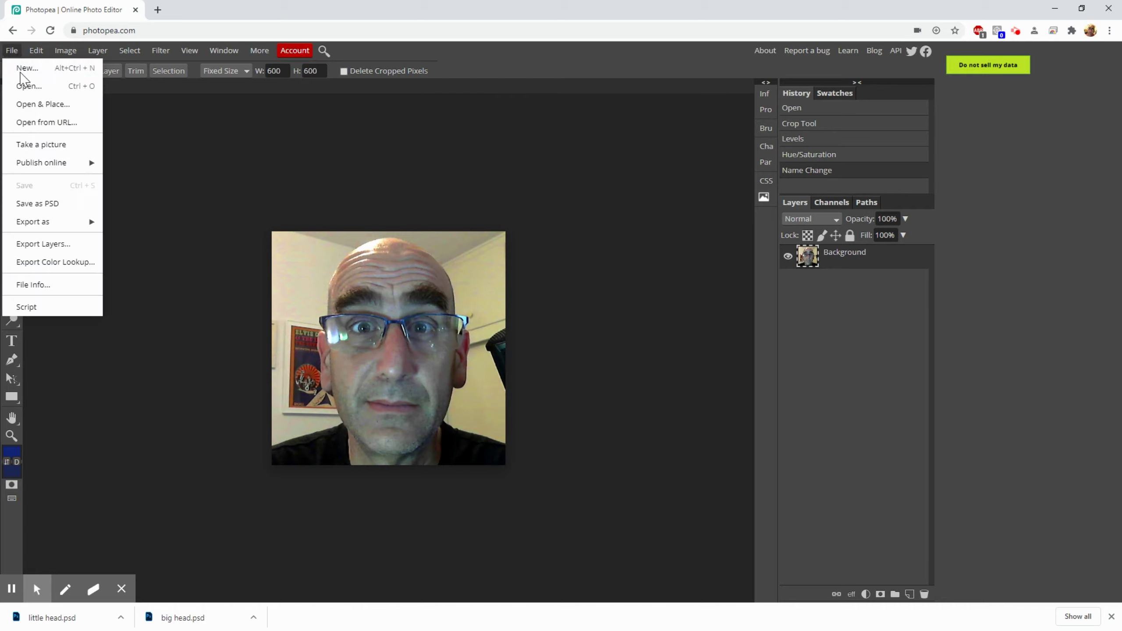
pyautogui.click(42, 203)
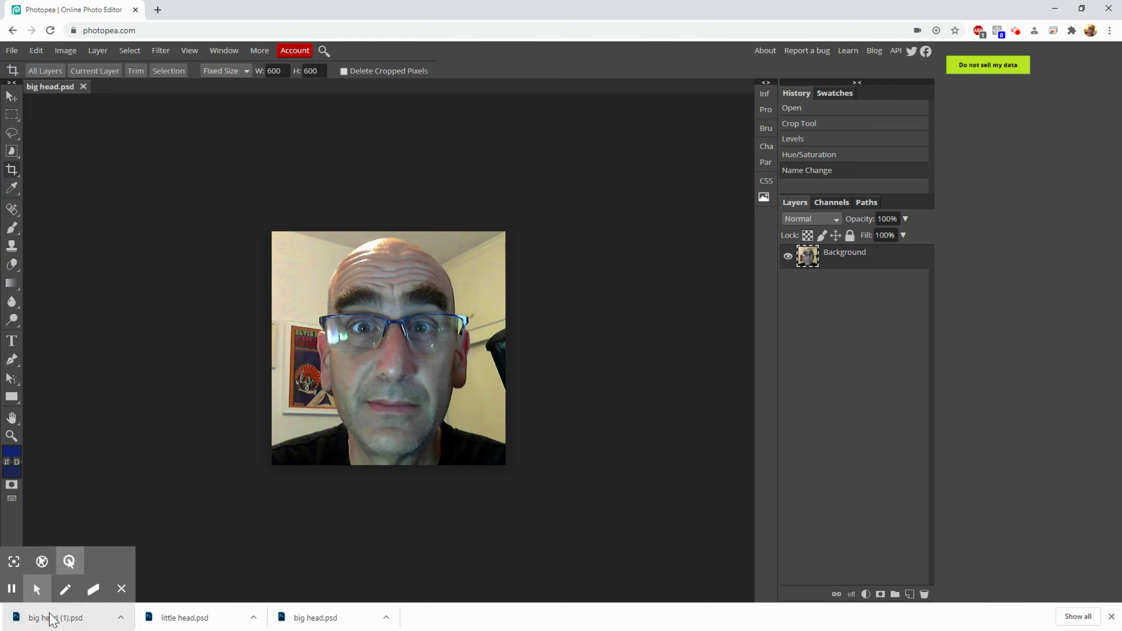
pyautogui.click(121, 589)
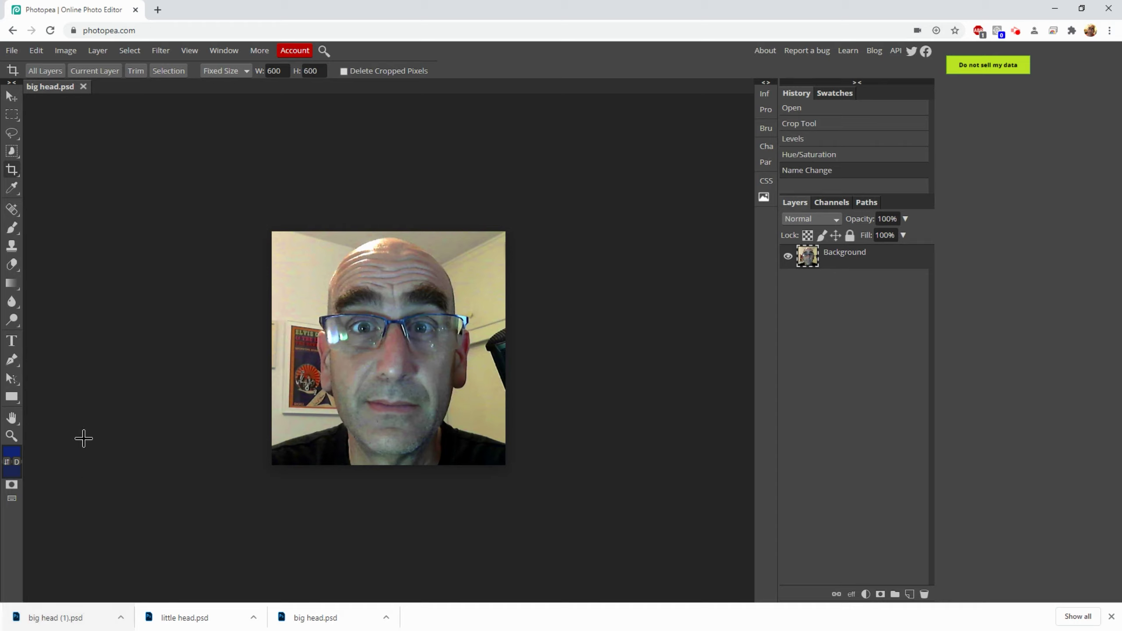
# - Create a new white 1000 × 1000 px document
pyautogui.click(11, 50)
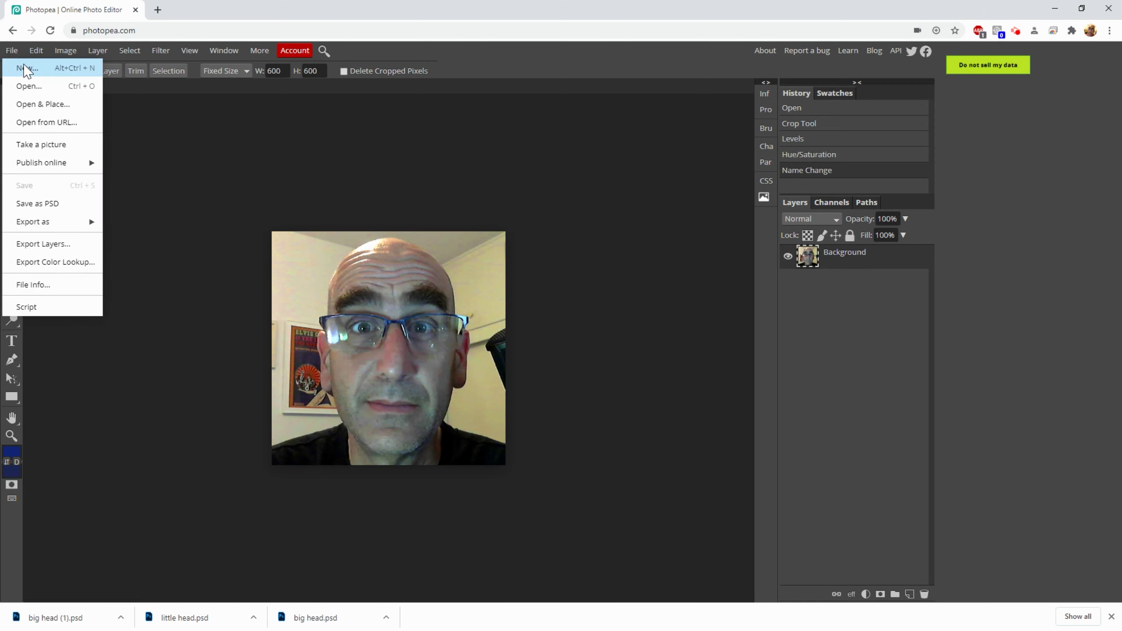
pyautogui.click(22, 65)
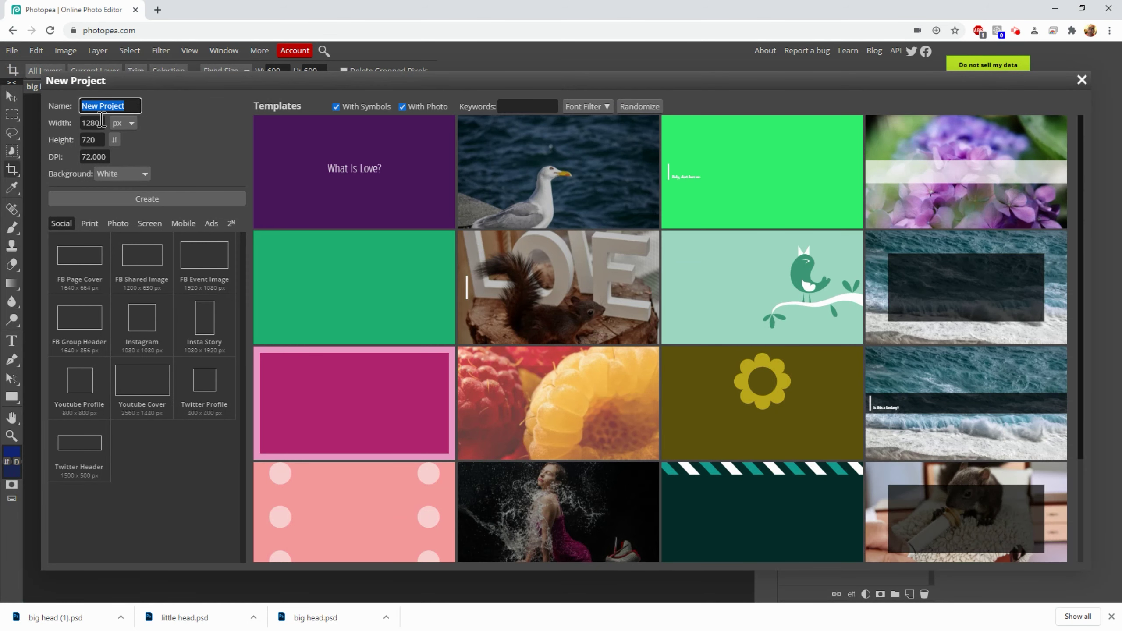
pyautogui.click(100, 122)
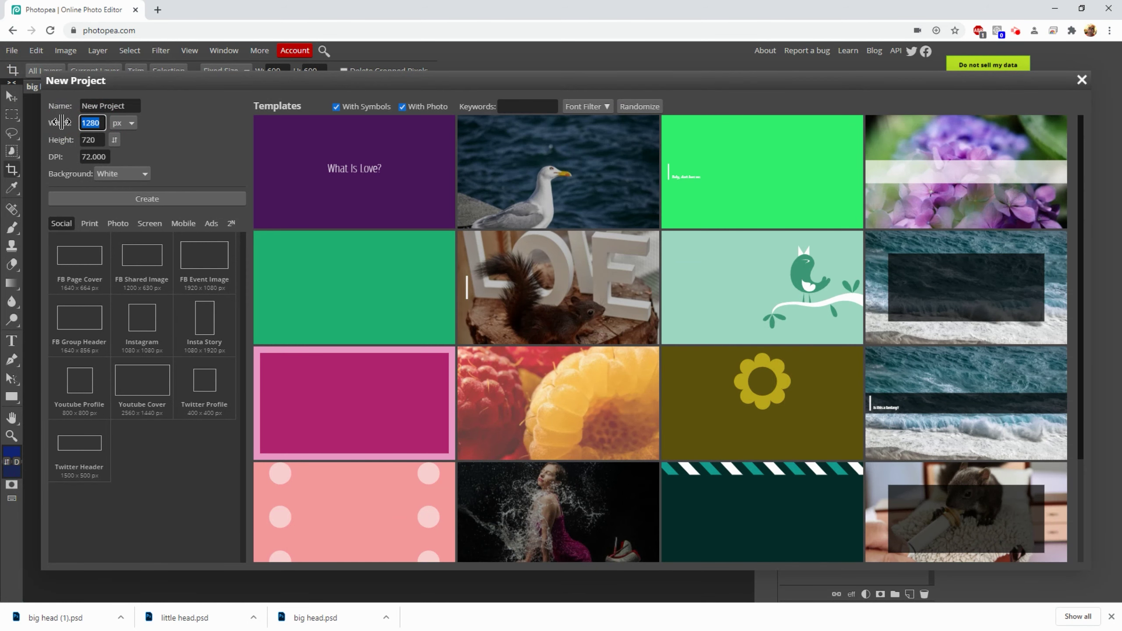
pyautogui.write('1000')
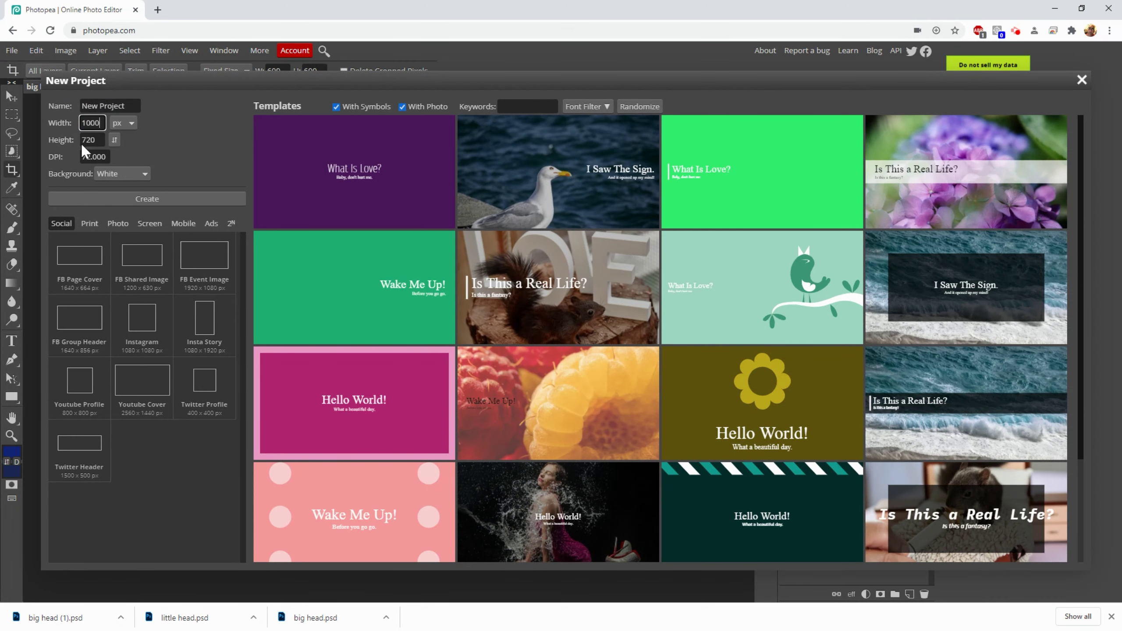
pyautogui.click(91, 140)
pyautogui.write('1000')
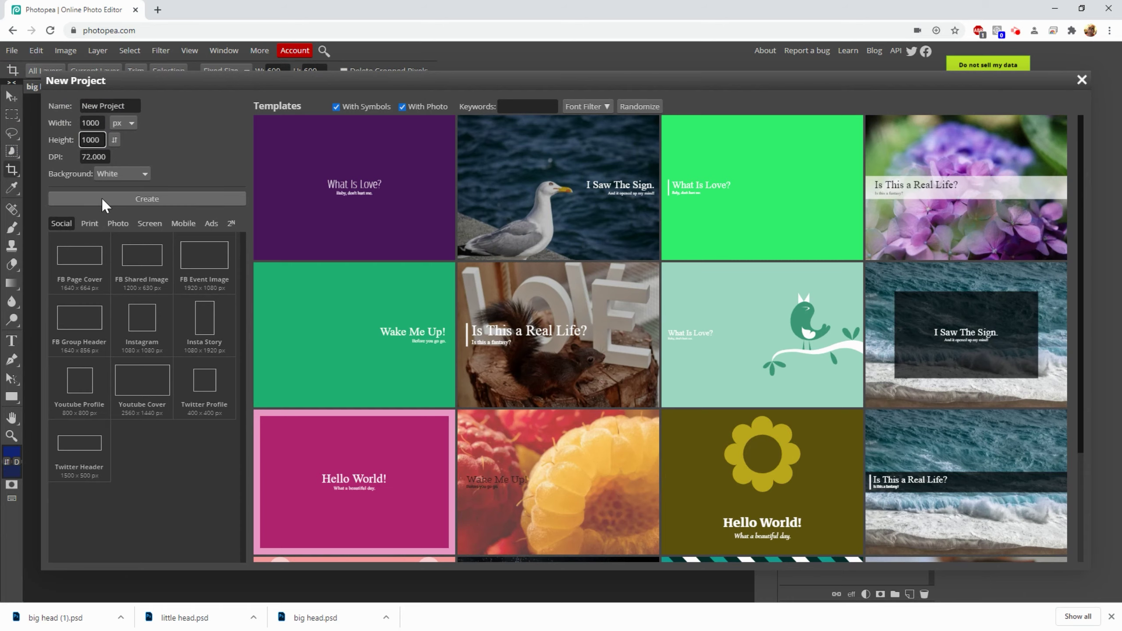
pyautogui.click(128, 196)
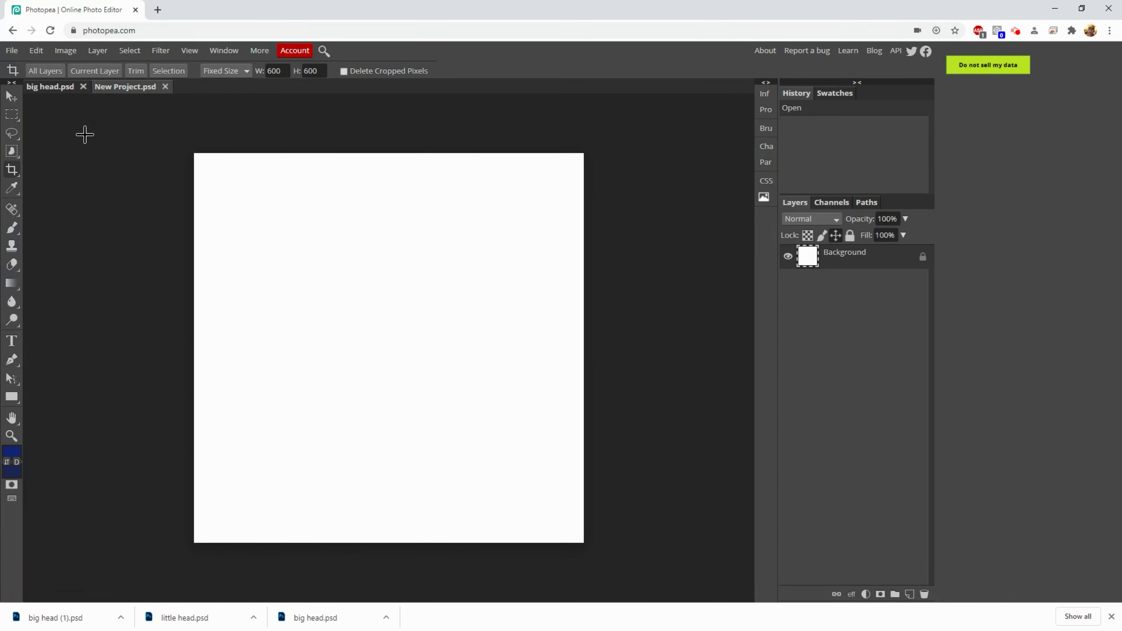
# - Rename the new document to 'multiple me' and save it as PSD
pyautogui.doubleClick(111, 86)
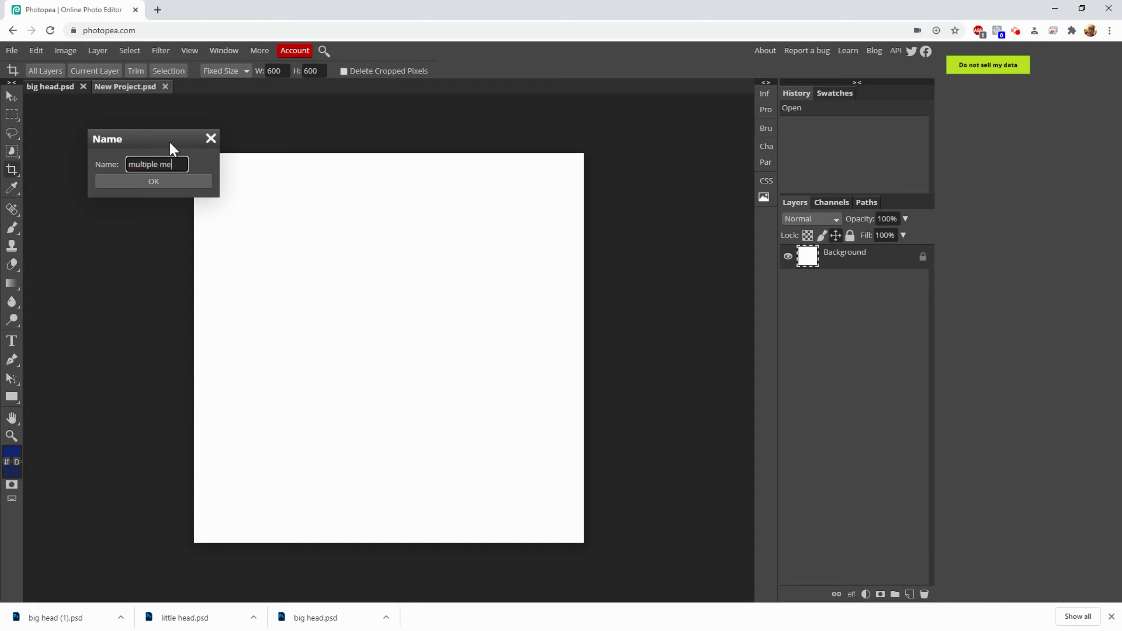
pyautogui.click(156, 181)
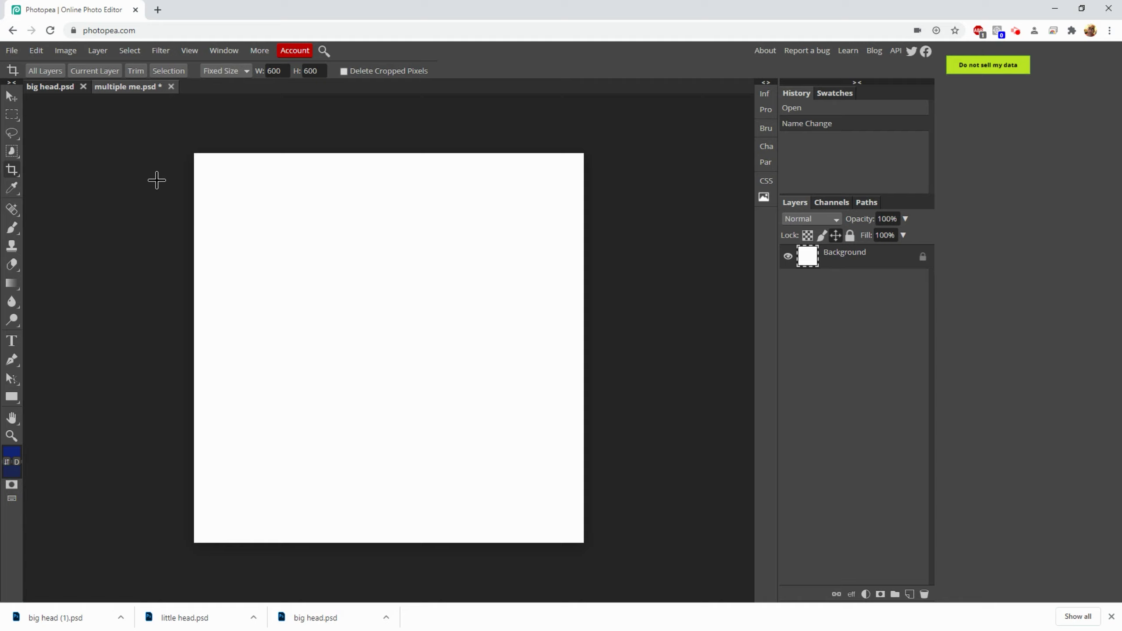
pyautogui.hotkey('ctrl', 's')
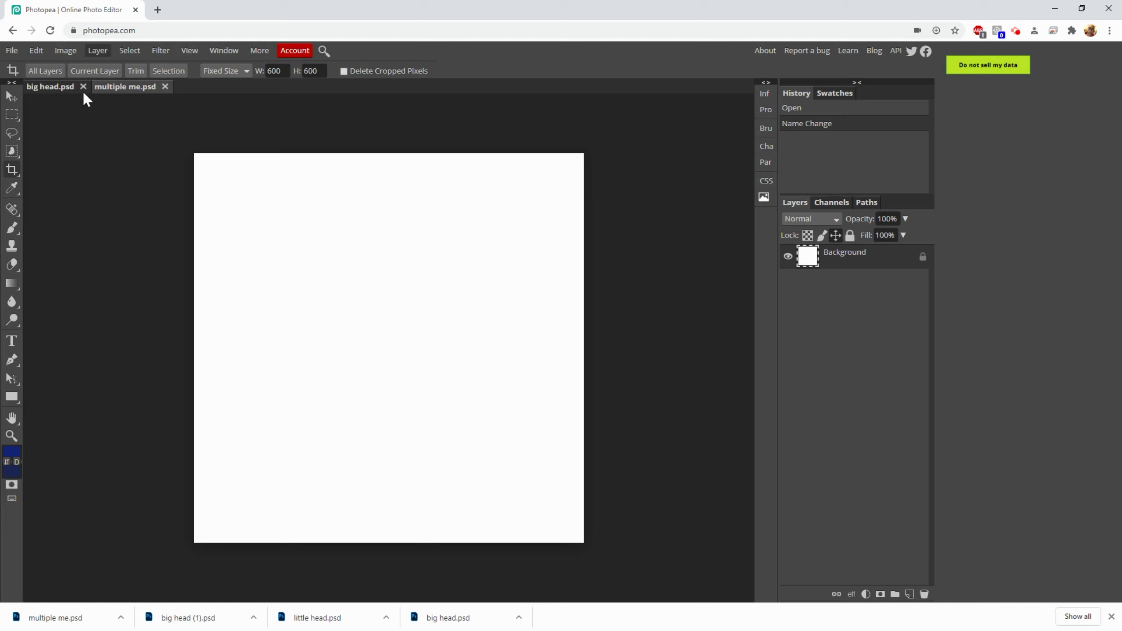
# - Return to big head.psd and drag its Background layer toward the multiple me tab
pyautogui.click(48, 88)
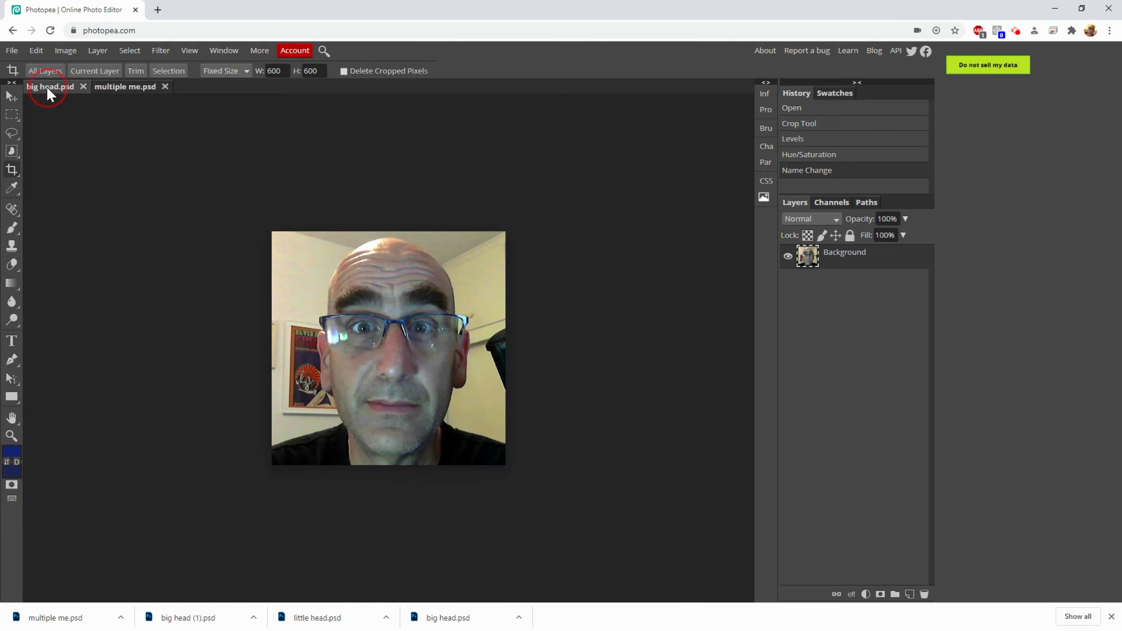
pyautogui.click(10, 96)
pyautogui.click(840, 260)
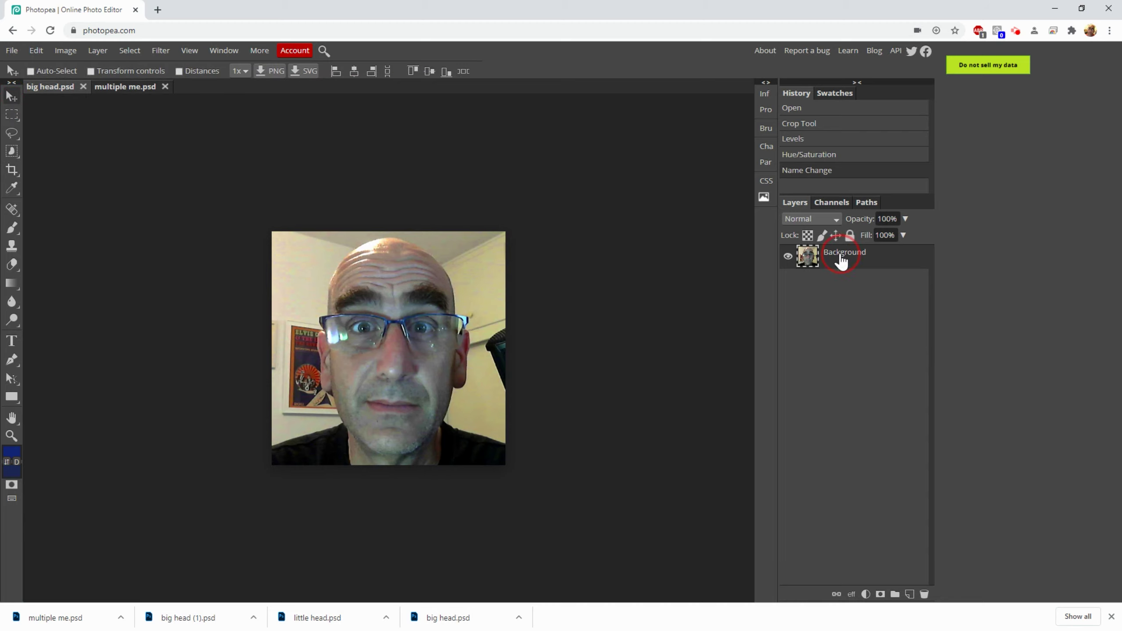
pyautogui.moveTo(842, 261); pyautogui.dragTo(131, 87)
# - Drop the portrait copy into multiple me and move it to the canvas centre
pyautogui.click(275, 219)
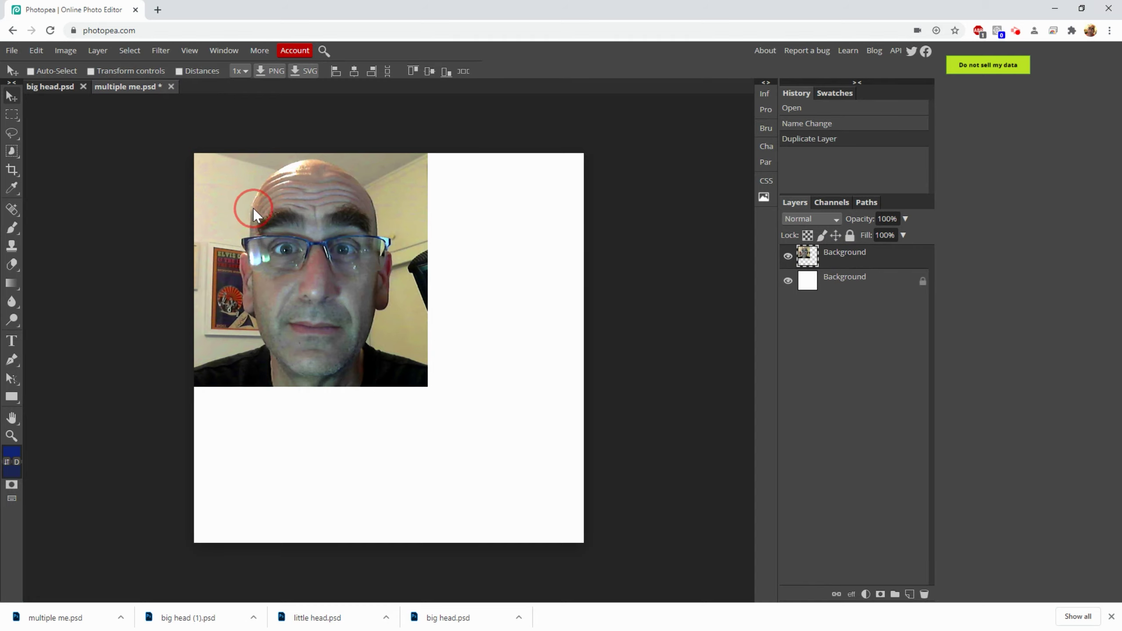
pyautogui.click(489, 376)
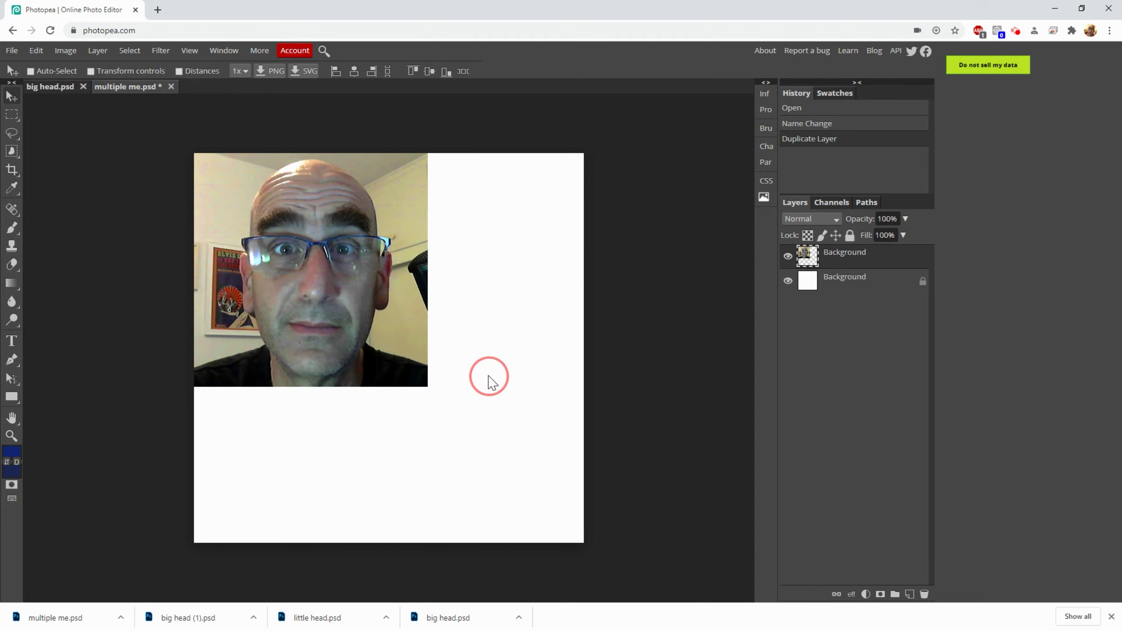
pyautogui.click(333, 313)
pyautogui.moveTo(312, 268); pyautogui.dragTo(389, 343)
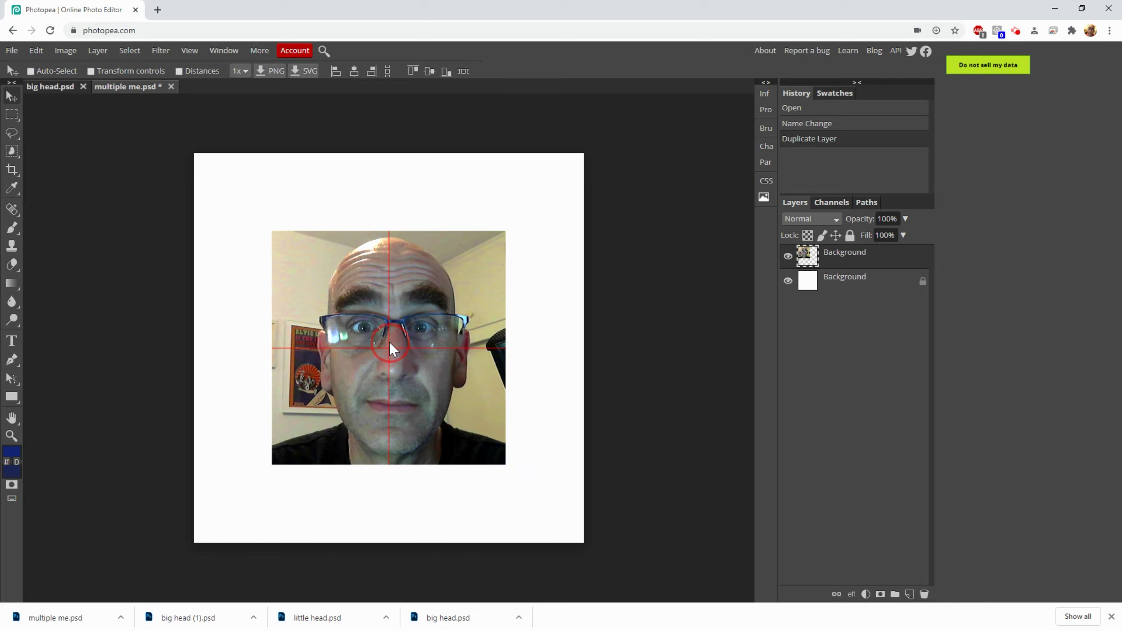
pyautogui.moveTo(389, 342); pyautogui.dragTo(389, 340)
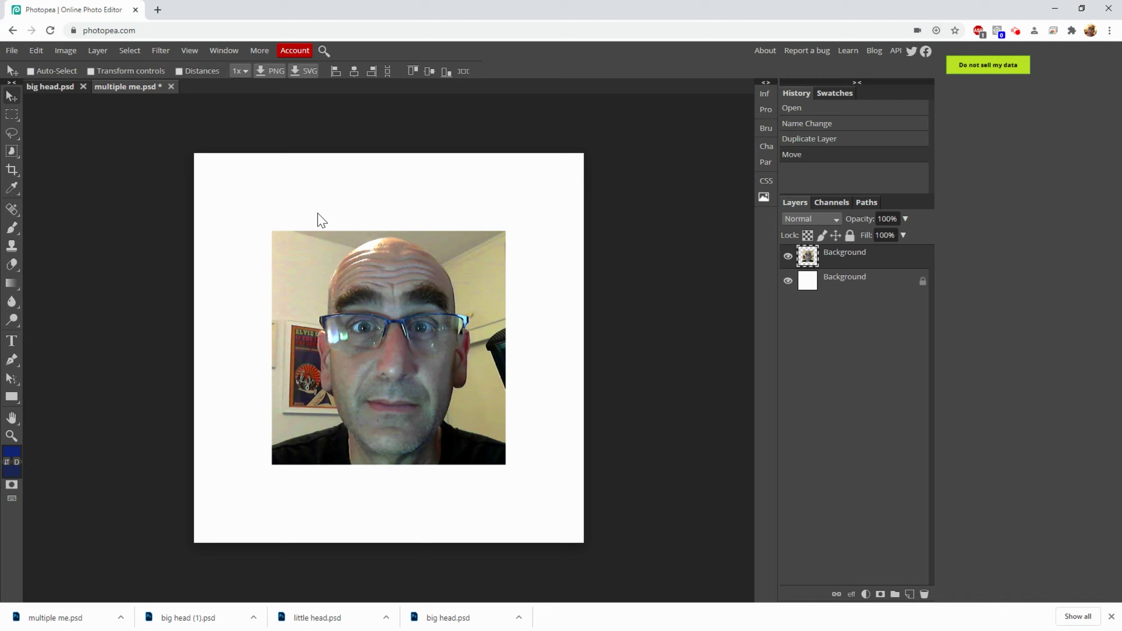
# - Check the View snapping options, then switch back to big head.psd
pyautogui.click(192, 51)
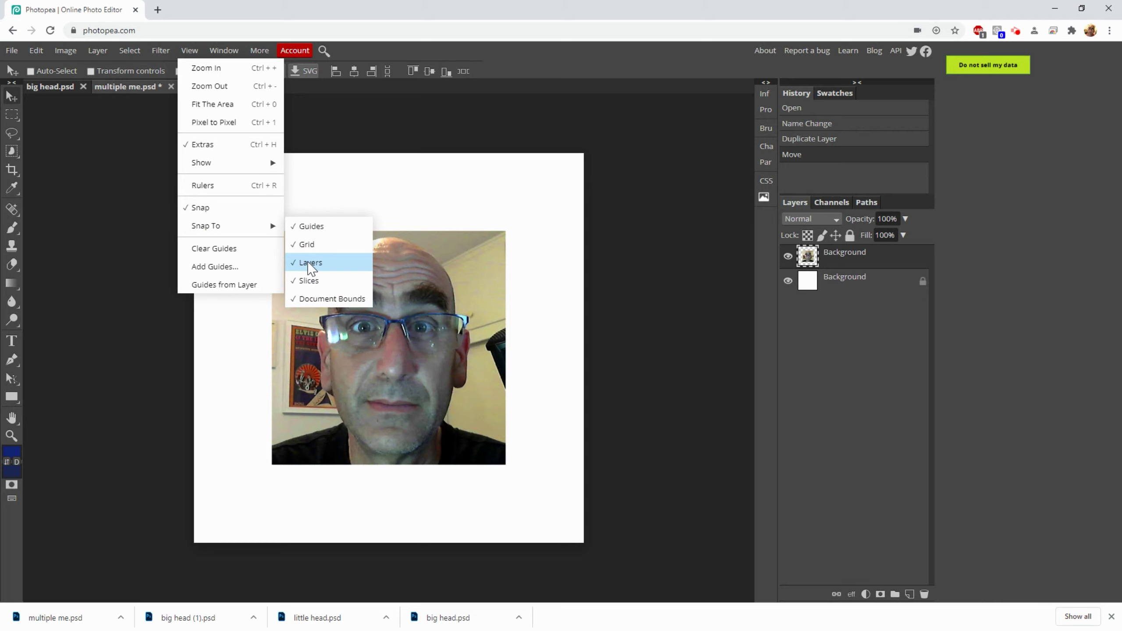
pyautogui.click(627, 179)
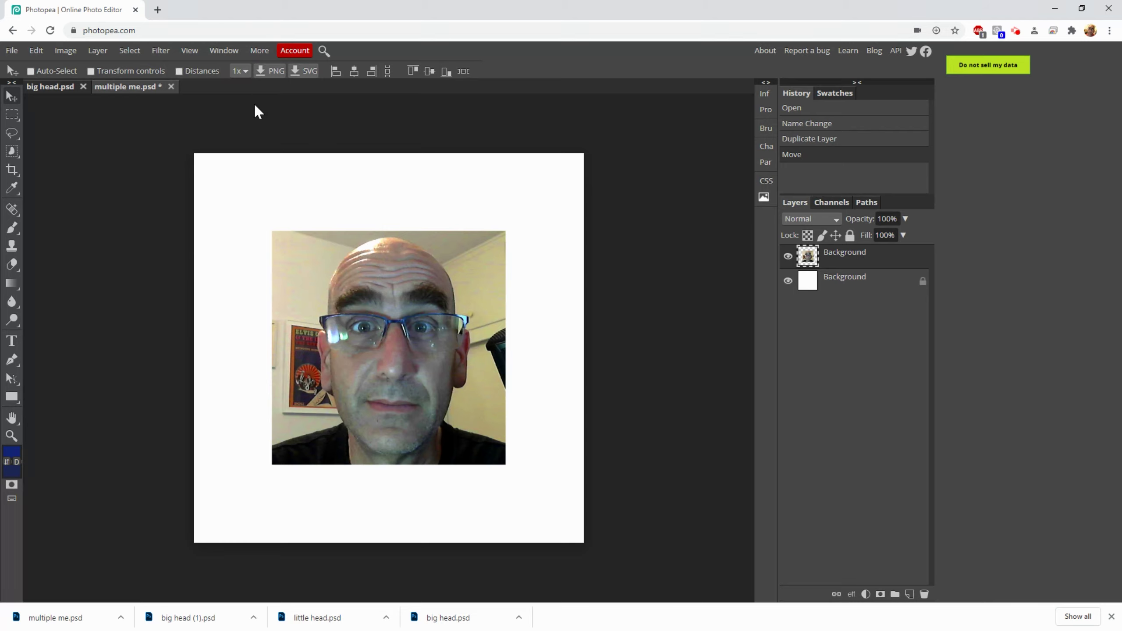
pyautogui.click(50, 85)
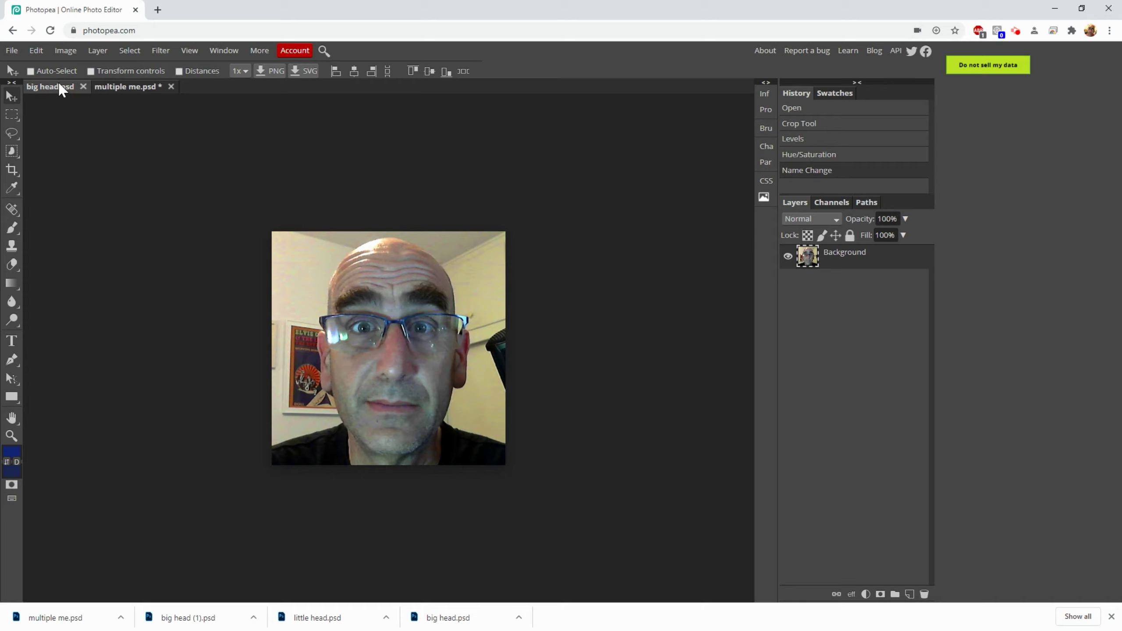
# - Resize the big head image to 200 × 200 px with proportions linked
pyautogui.click(68, 50)
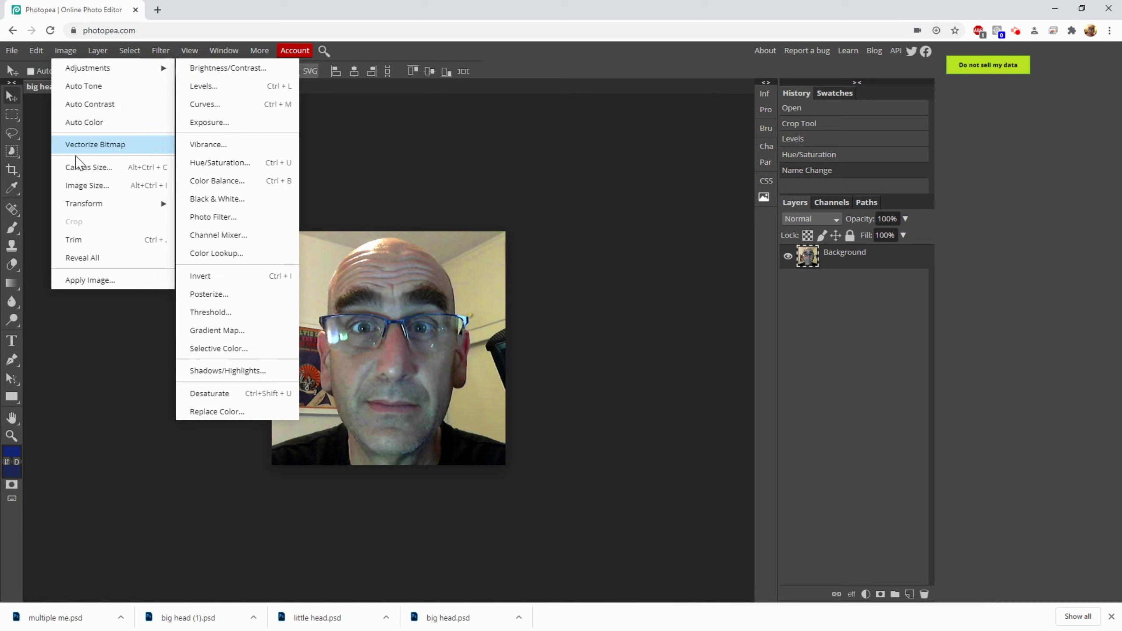
pyautogui.click(84, 183)
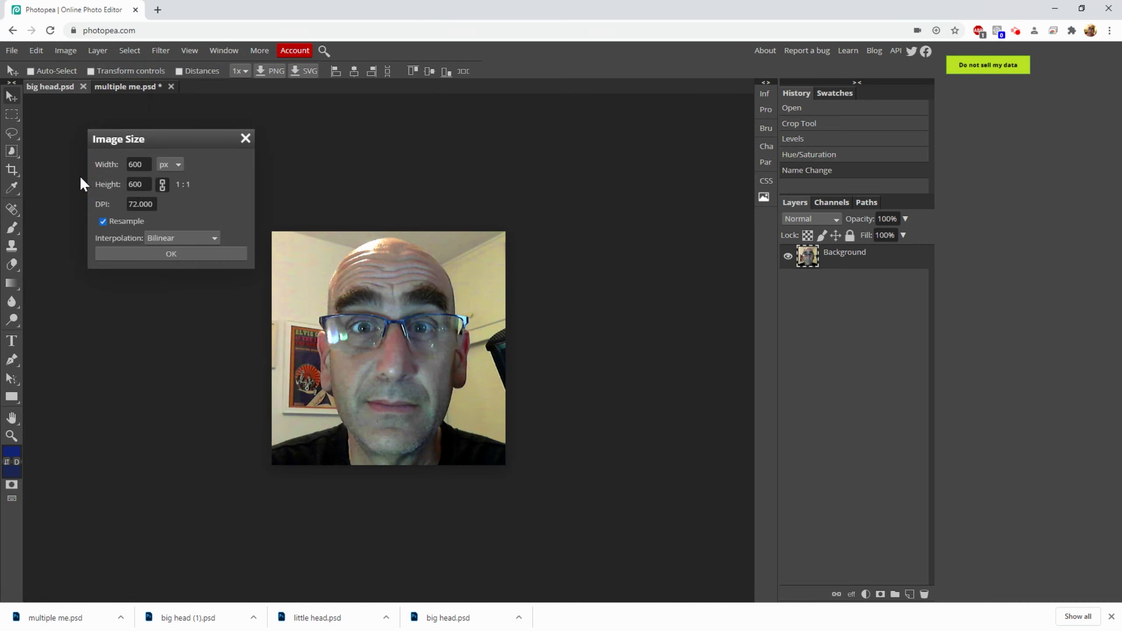
pyautogui.click(144, 165)
pyautogui.write('200')
pyautogui.click(144, 185)
pyautogui.click(165, 254)
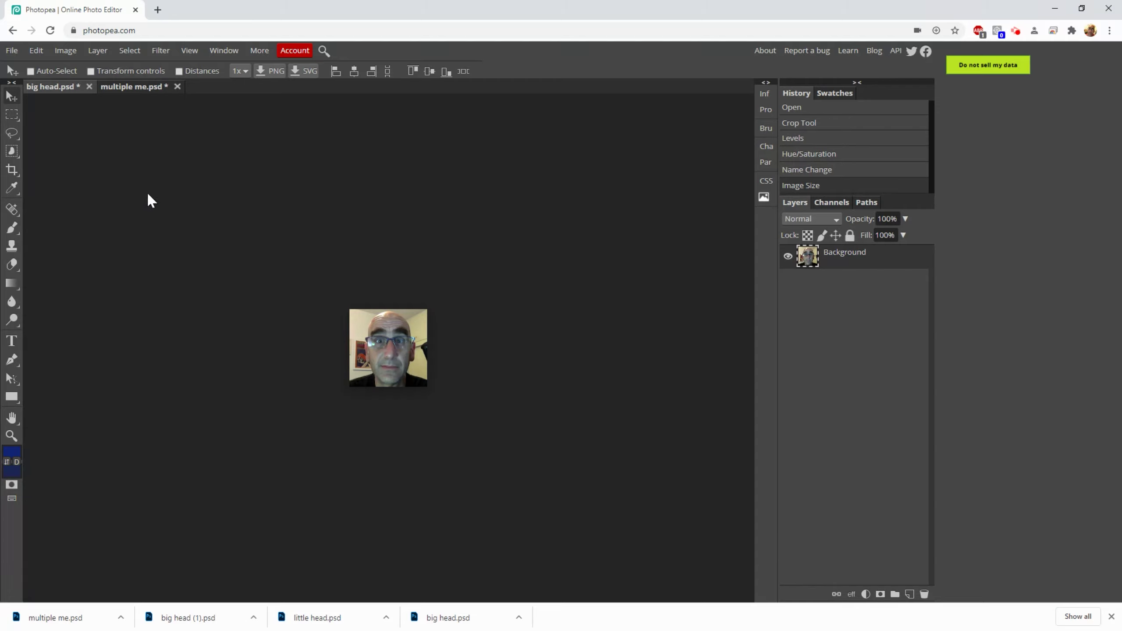
# - Rename the shrunken portrait to 'little head', save it as PSD, and zoom in
pyautogui.doubleClick(44, 87)
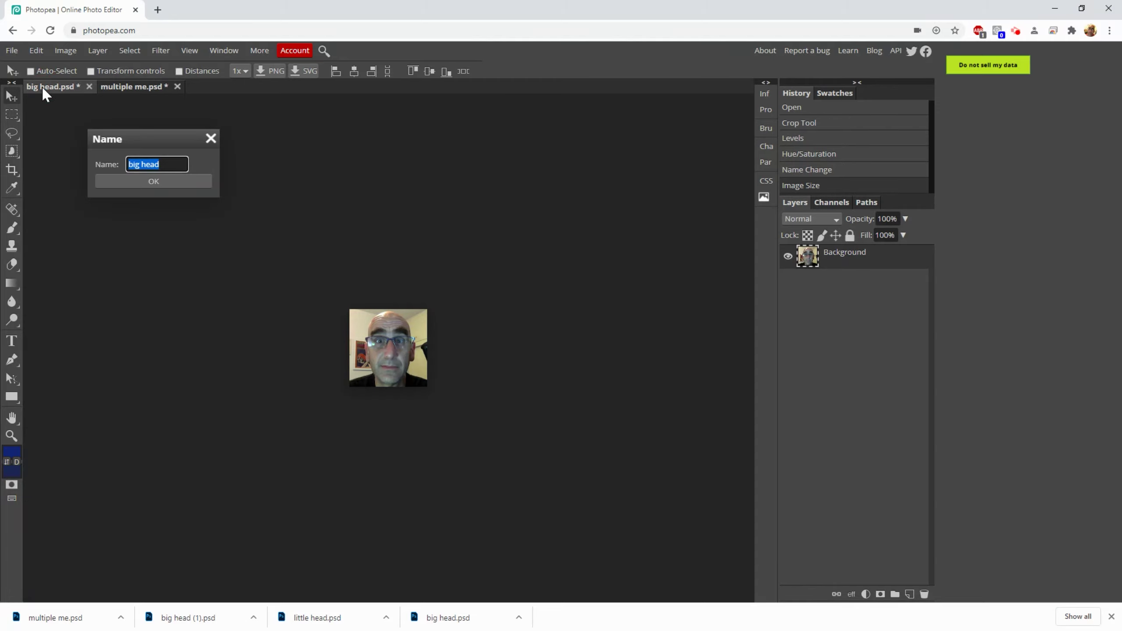
pyautogui.write('li9')
pyautogui.press('BackSpace')
pyautogui.write('ttle head')
pyautogui.click(166, 178)
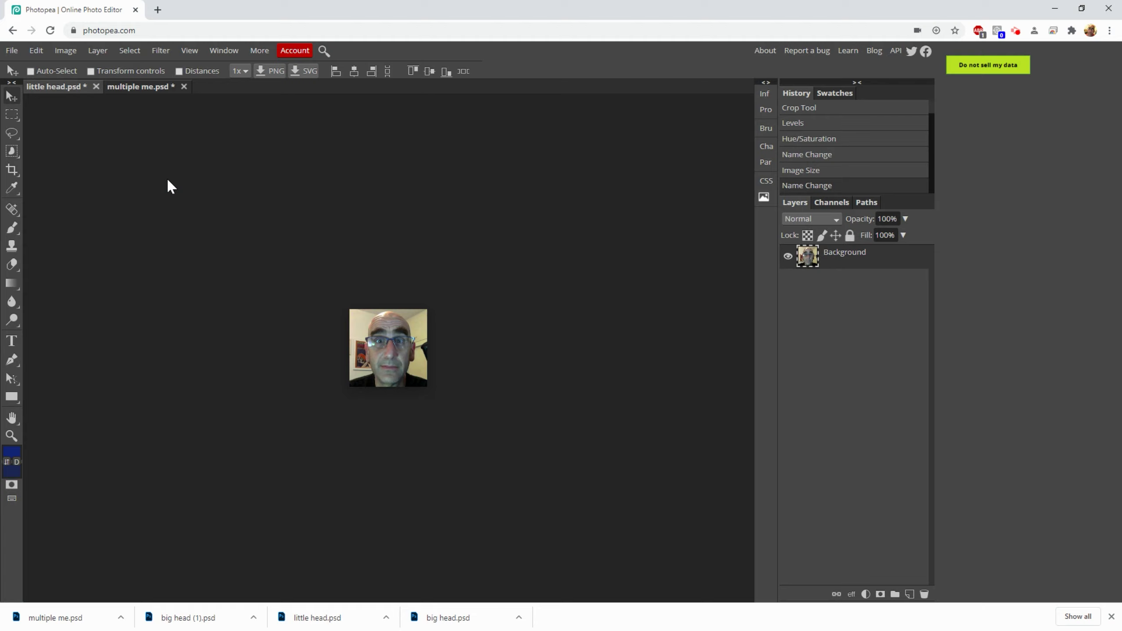
pyautogui.hotkey('ctrl', 's')
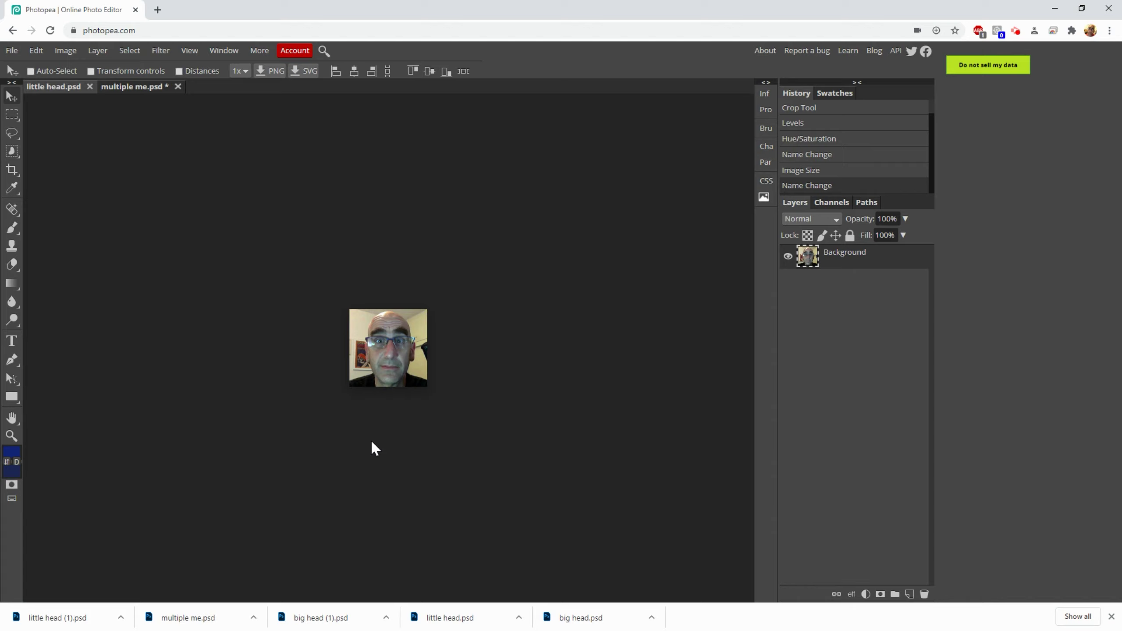
pyautogui.press('ctrl')
pyautogui.hotkey('ctrl', '1')
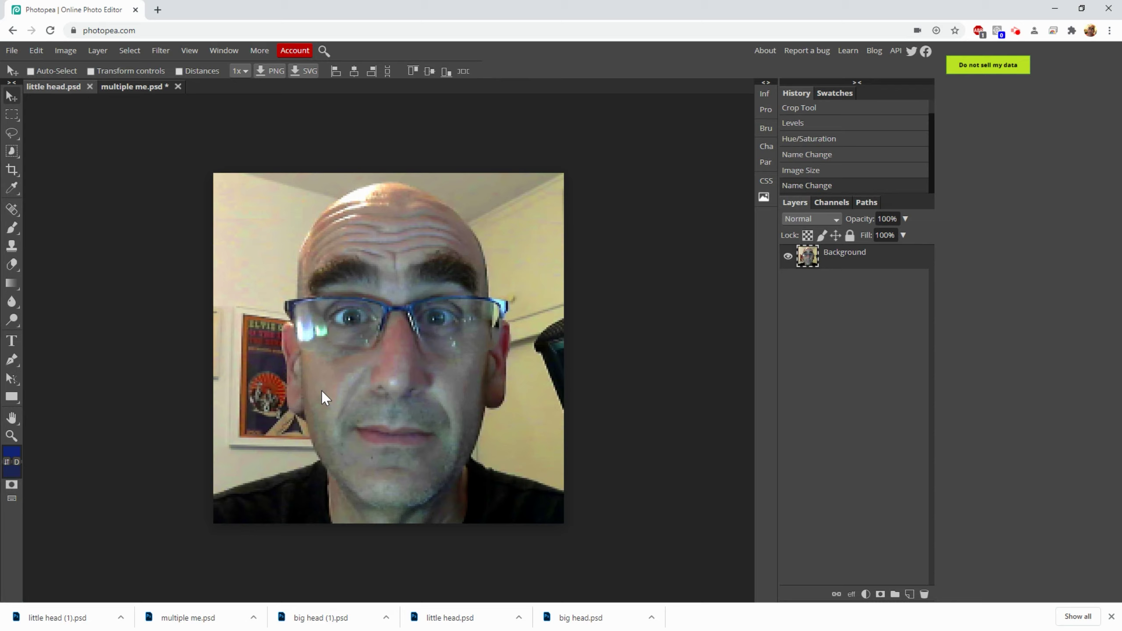
pyautogui.click(161, 50)
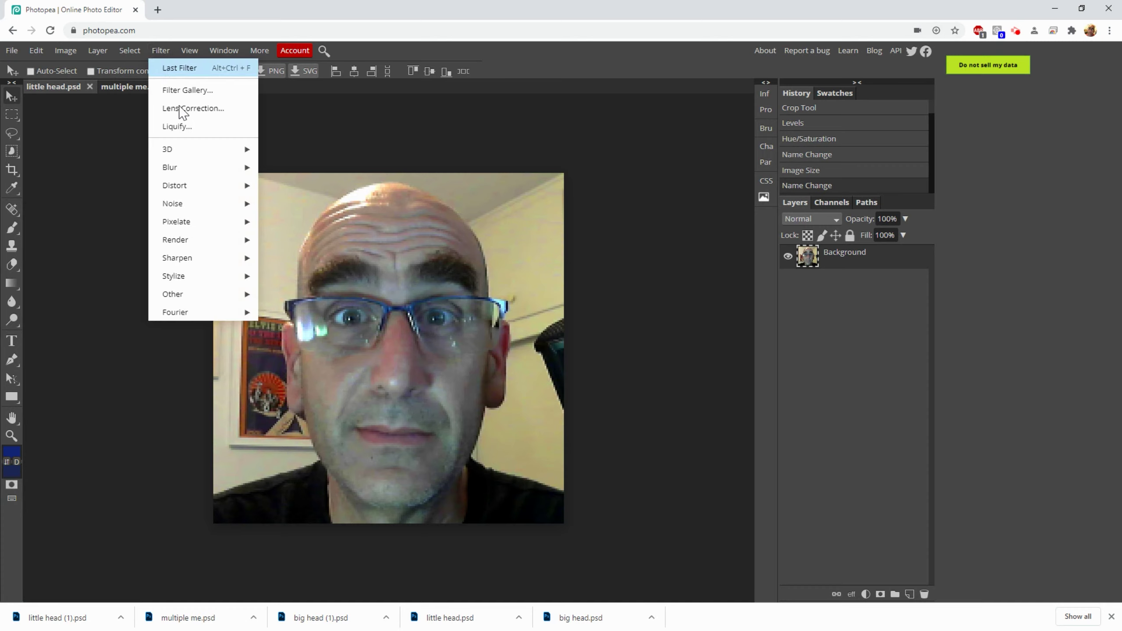
# - Apply an inverted Normal Map to the head: blur 1.2 px, scale 155%, medium 84%, low 60%
pyautogui.moveTo(195, 151)
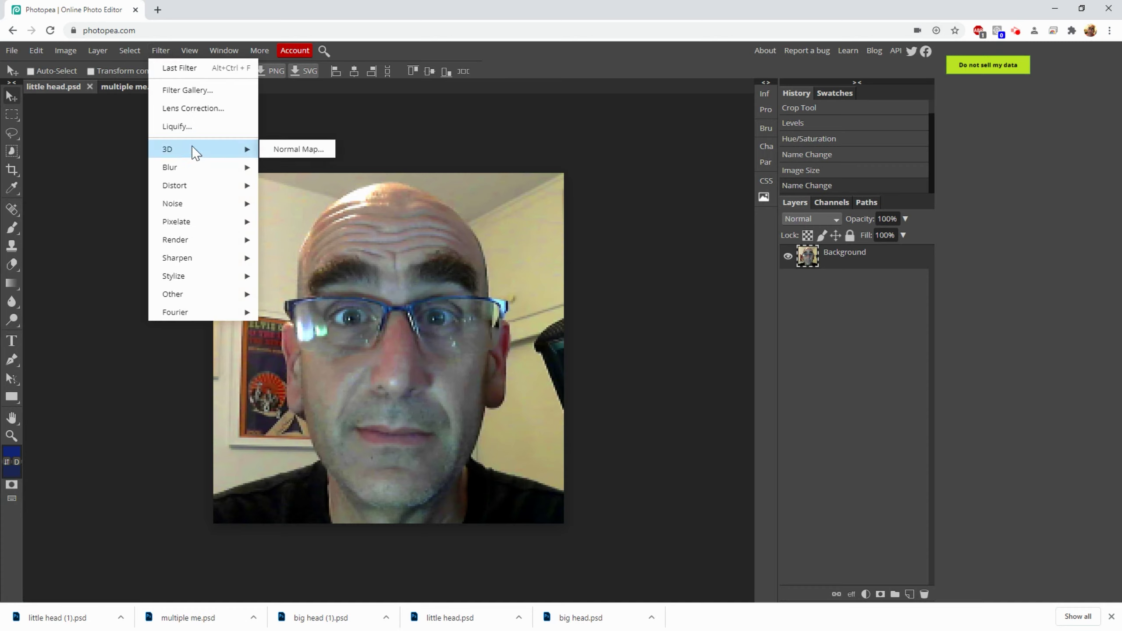
pyautogui.click(281, 150)
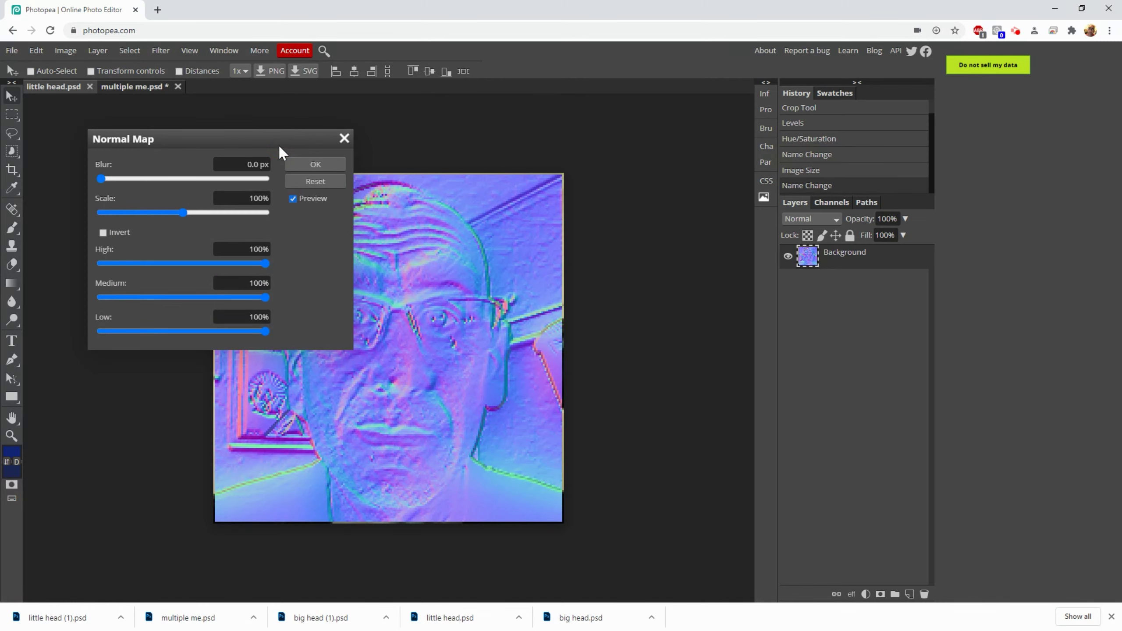
pyautogui.moveTo(249, 135); pyautogui.dragTo(787, 216)
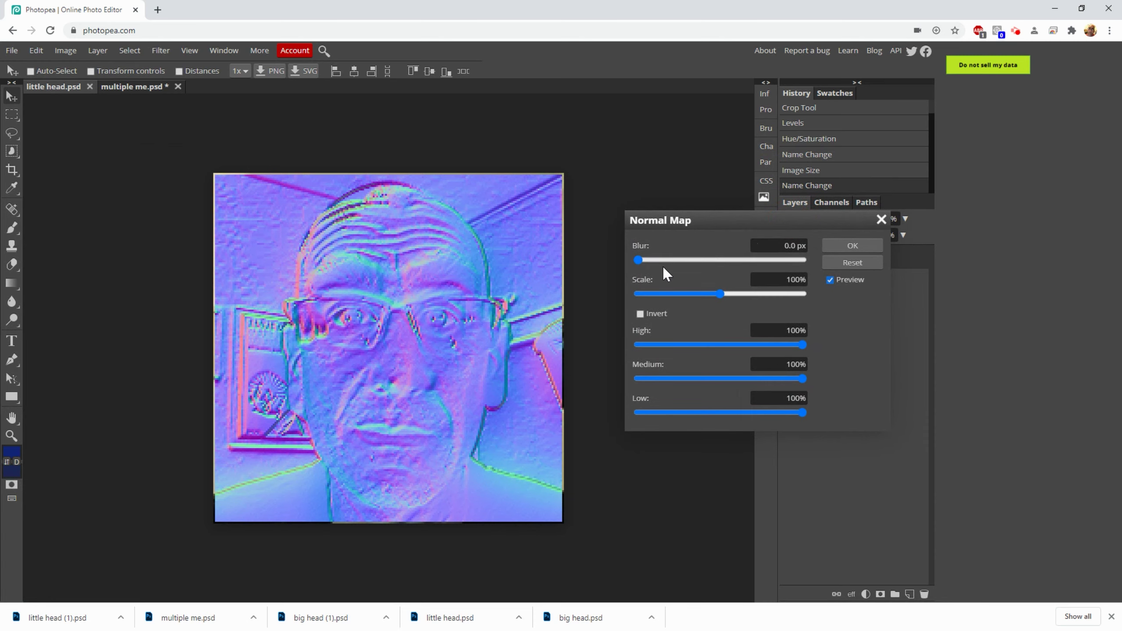
pyautogui.moveTo(721, 295); pyautogui.dragTo(765, 297)
pyautogui.moveTo(642, 260); pyautogui.dragTo(665, 263)
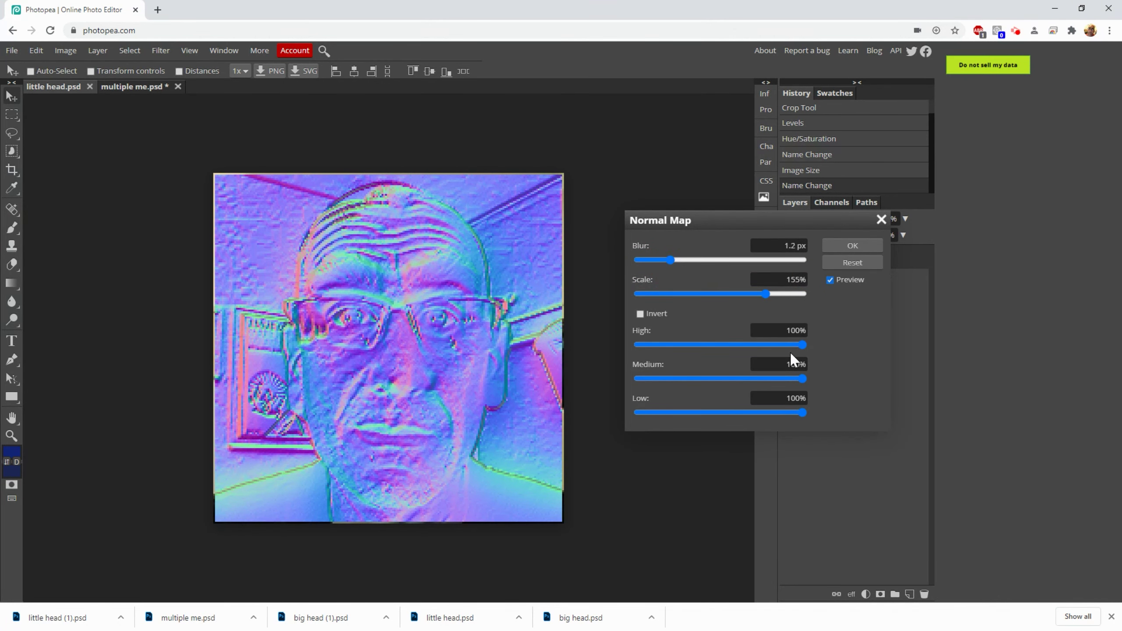
pyautogui.moveTo(800, 347); pyautogui.dragTo(737, 412)
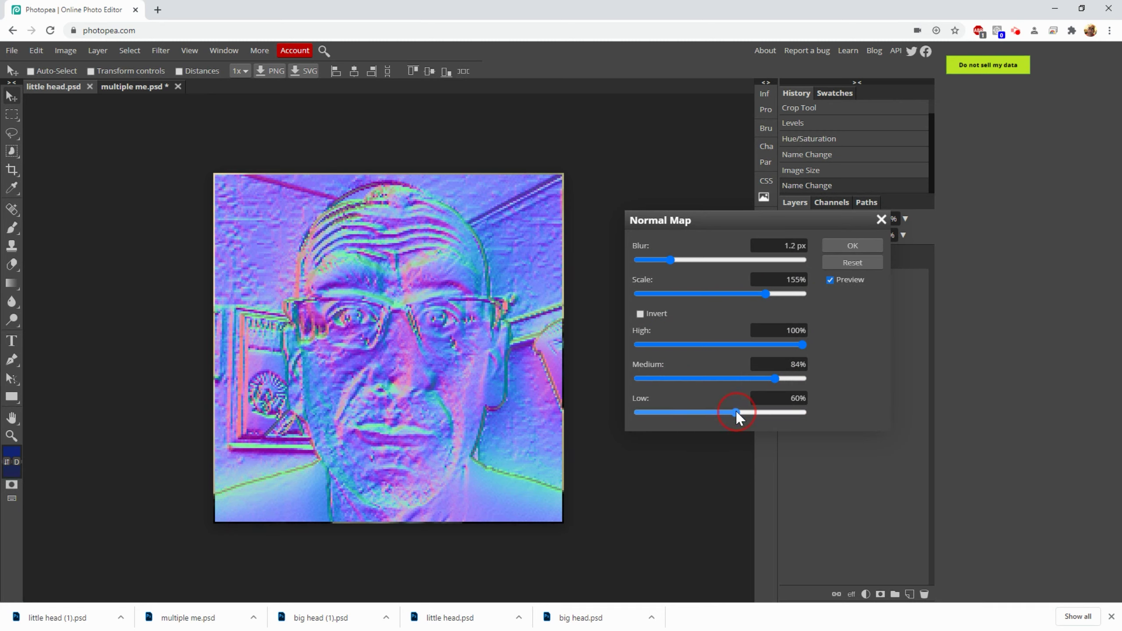
pyautogui.click(641, 314)
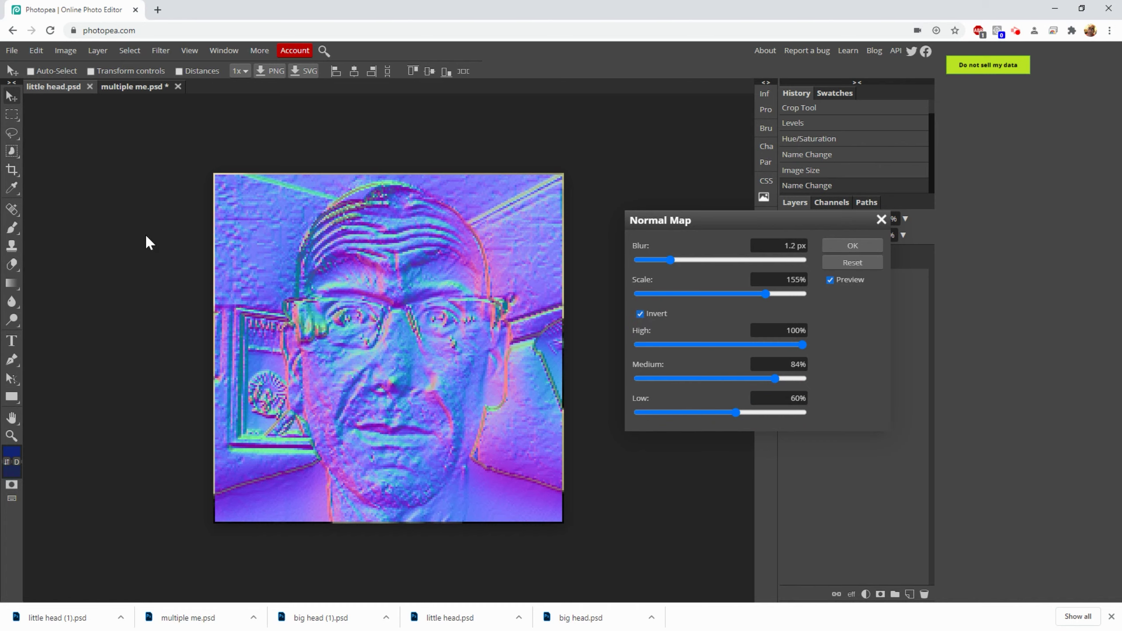
pyautogui.click(851, 246)
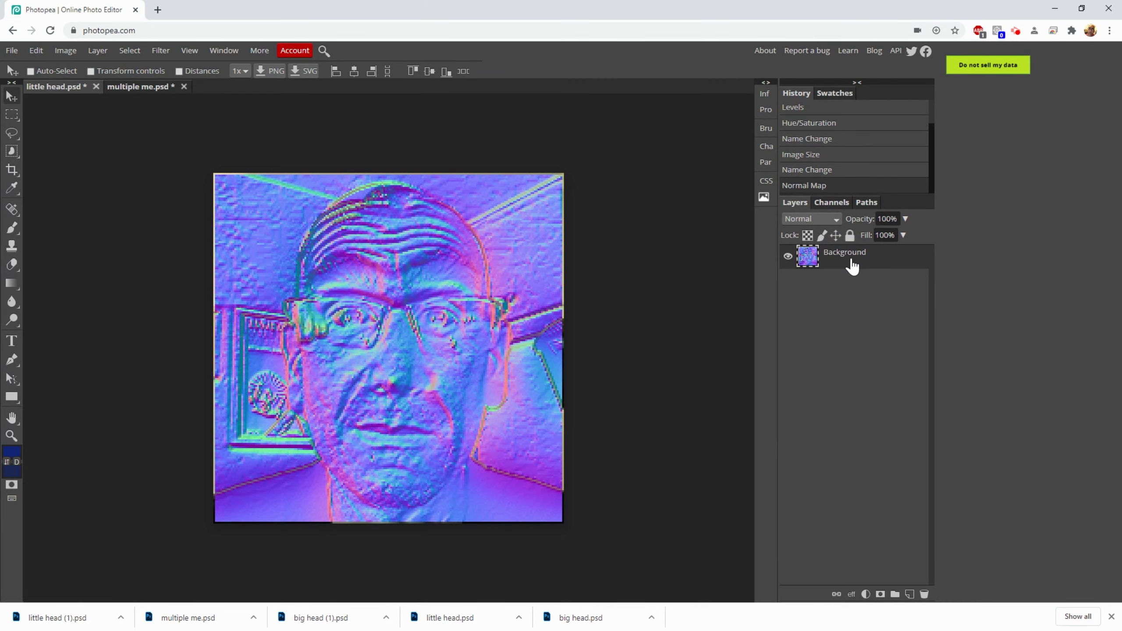
# - Drop the normal-map head into multiple me's top-left corner, then return to little head.psd
pyautogui.moveTo(841, 259); pyautogui.dragTo(142, 91)
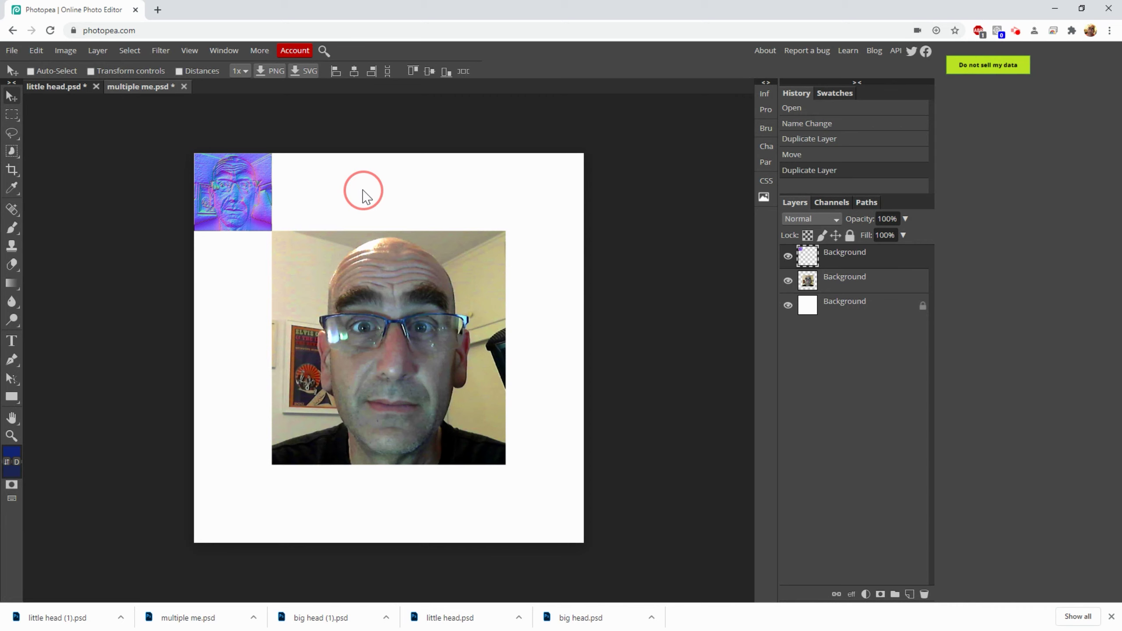
pyautogui.click(47, 87)
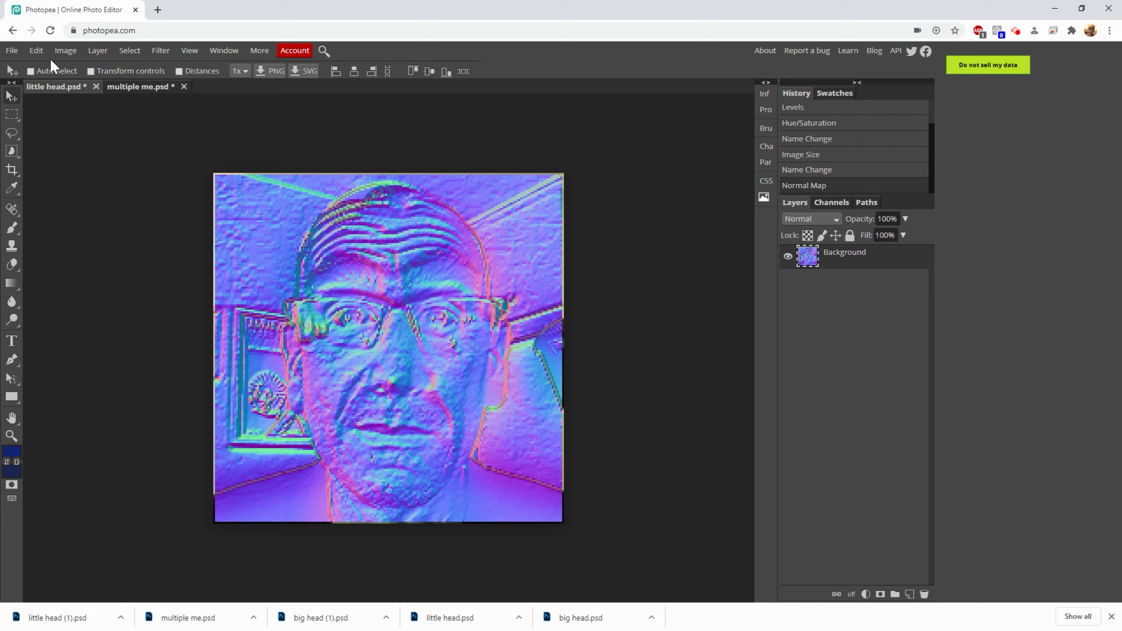
# - Step back to the original photo and apply a Zoom-mode Radial Blur of amount 15
pyautogui.click(37, 50)
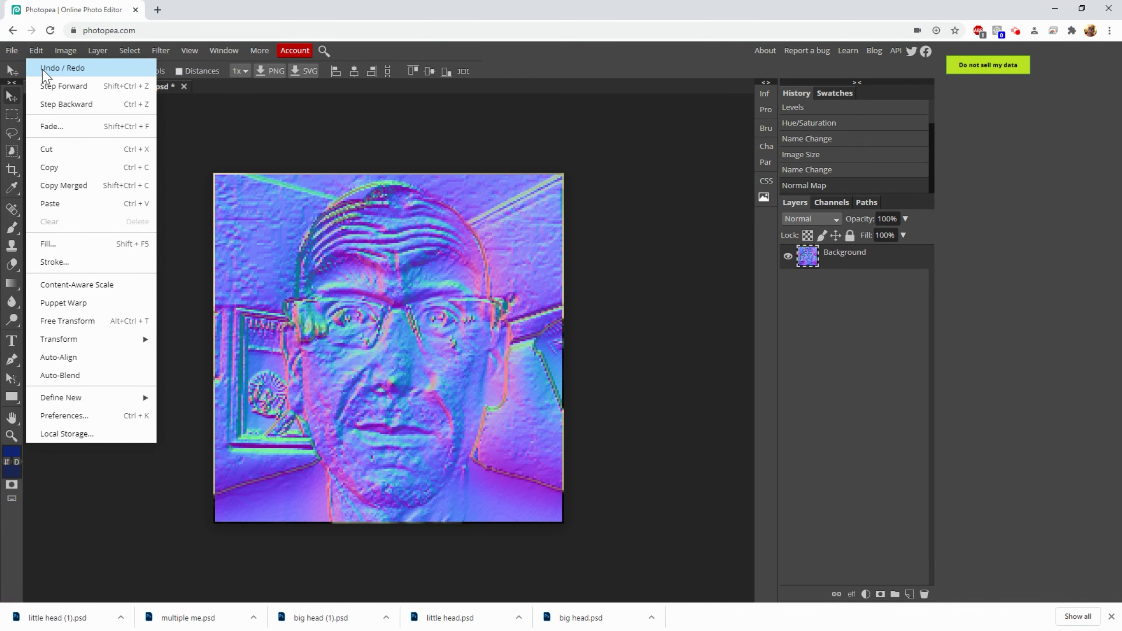
pyautogui.click(55, 105)
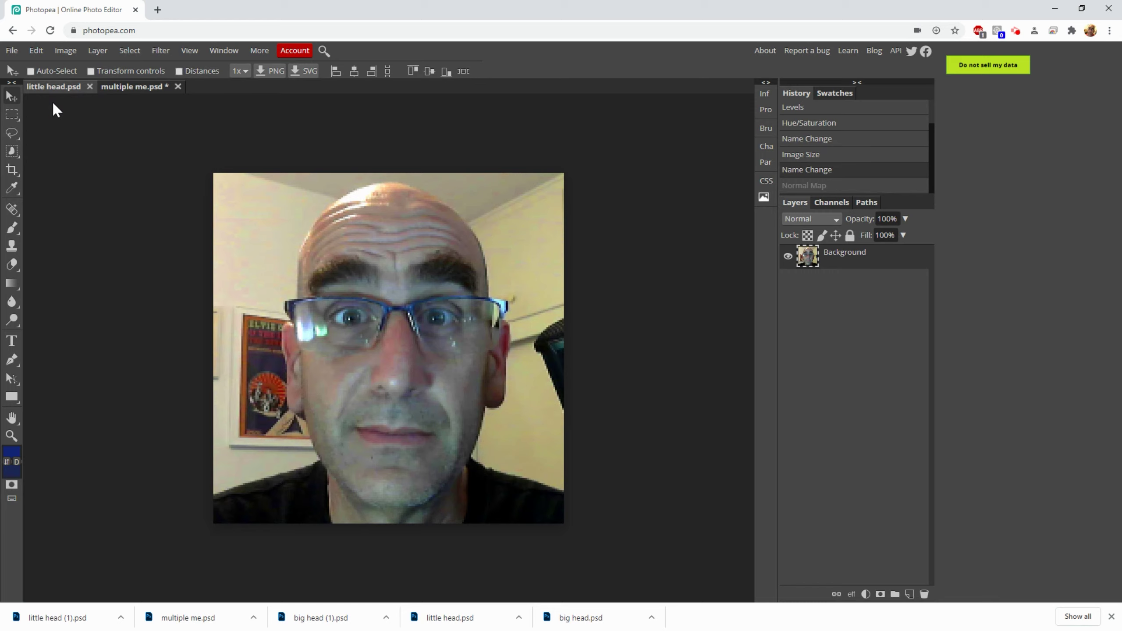
pyautogui.click(166, 50)
pyautogui.moveTo(195, 169)
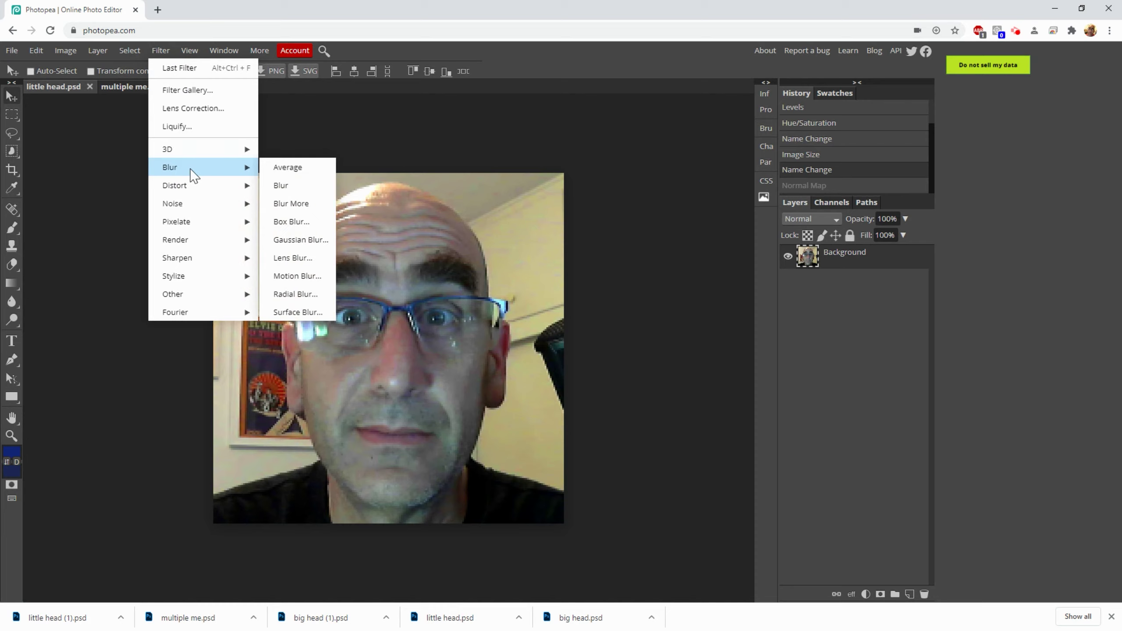
pyautogui.click(297, 295)
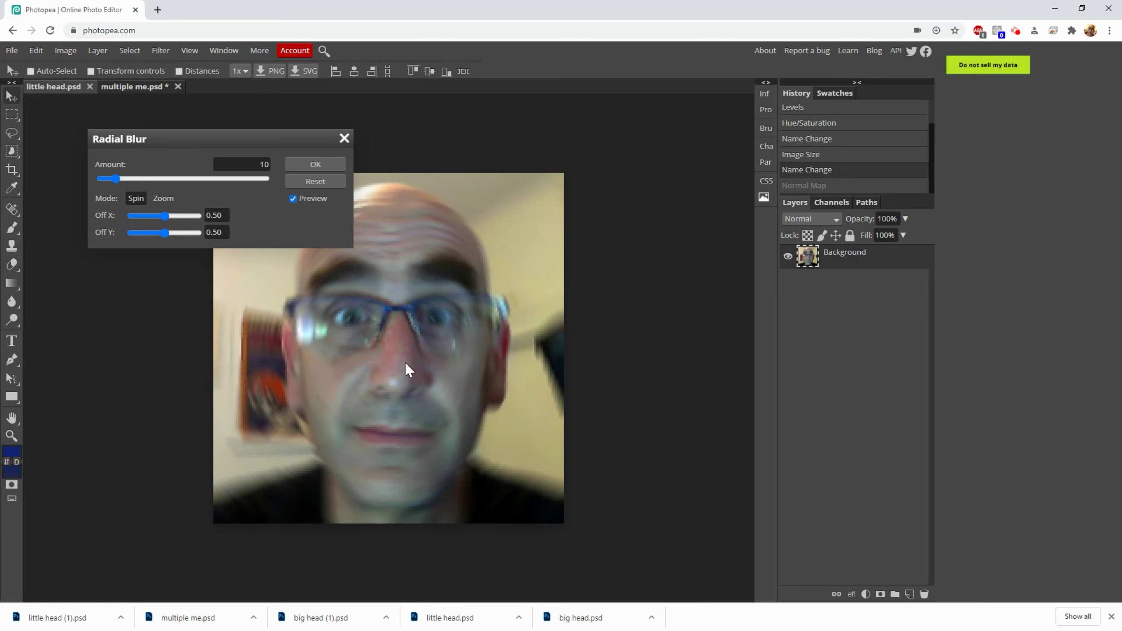
pyautogui.moveTo(115, 179); pyautogui.dragTo(176, 182)
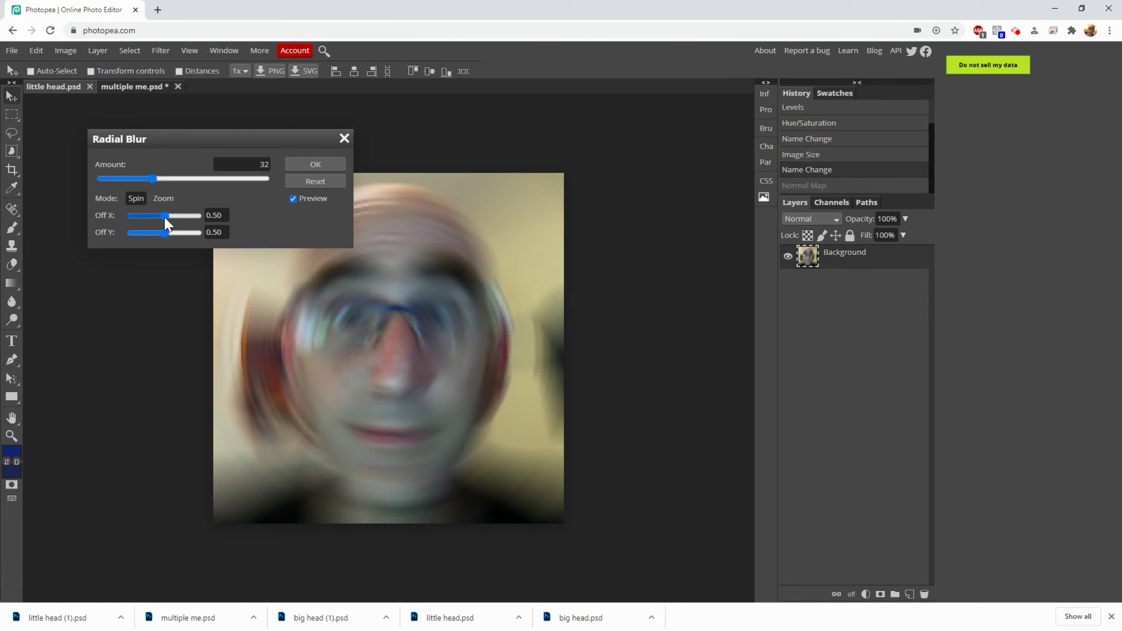
pyautogui.click(163, 199)
pyautogui.moveTo(153, 179); pyautogui.dragTo(124, 179)
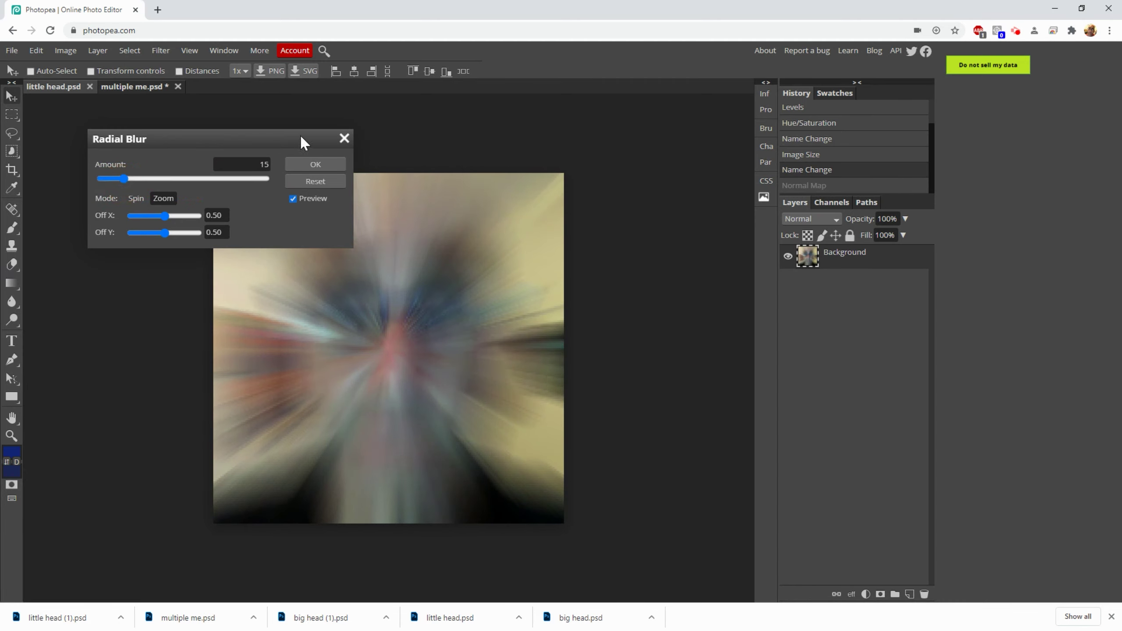
pyautogui.click(317, 165)
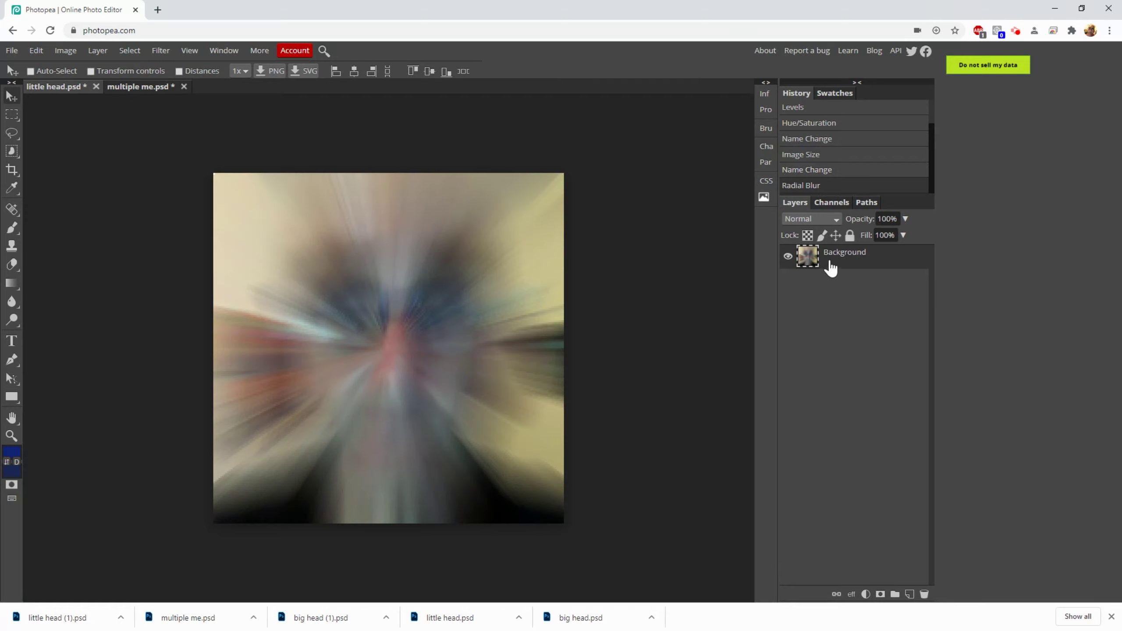
# - Place the zoom-blurred head right of the normal-map tile in multiple me, then return to little head
pyautogui.moveTo(830, 265); pyautogui.dragTo(139, 86)
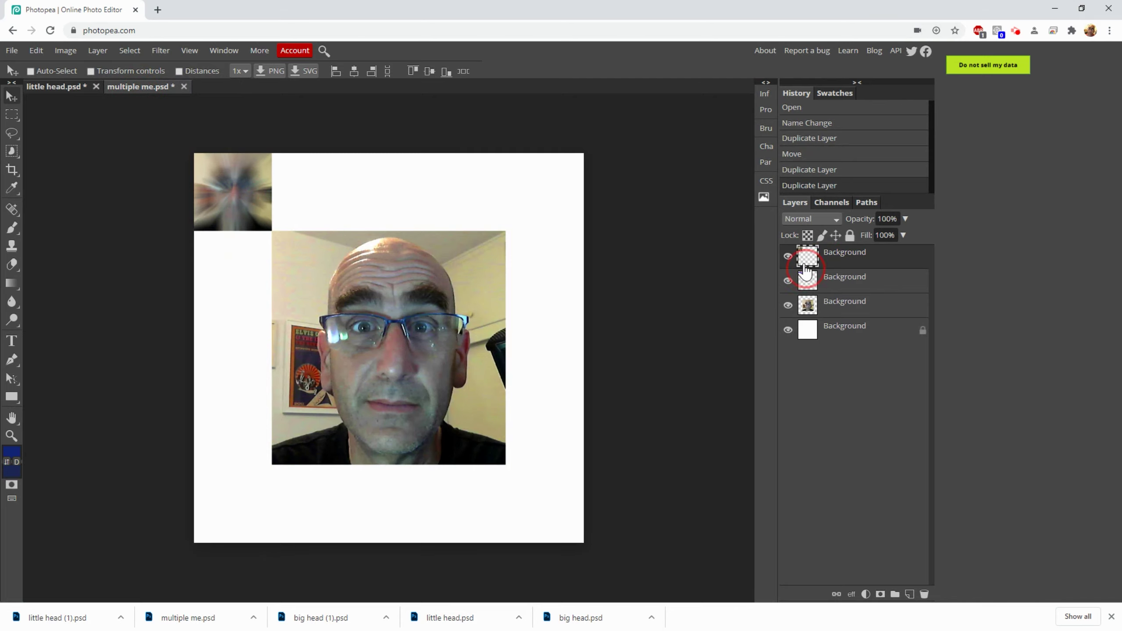
pyautogui.moveTo(806, 272)
pyautogui.mouseDown()
pyautogui.moveTo(807, 300)
pyautogui.moveTo(801, 264)
pyautogui.mouseUp()
pyautogui.moveTo(305, 228)
pyautogui.mouseDown()
pyautogui.moveTo(238, 210)
pyautogui.moveTo(315, 211)
pyautogui.mouseUp()
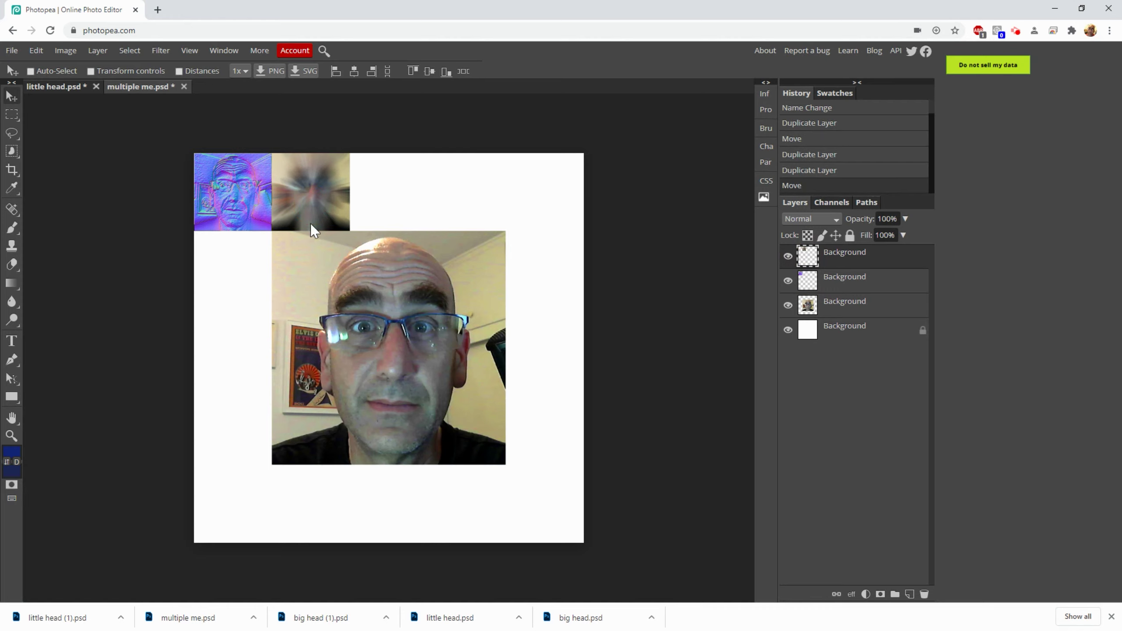
pyautogui.click(51, 86)
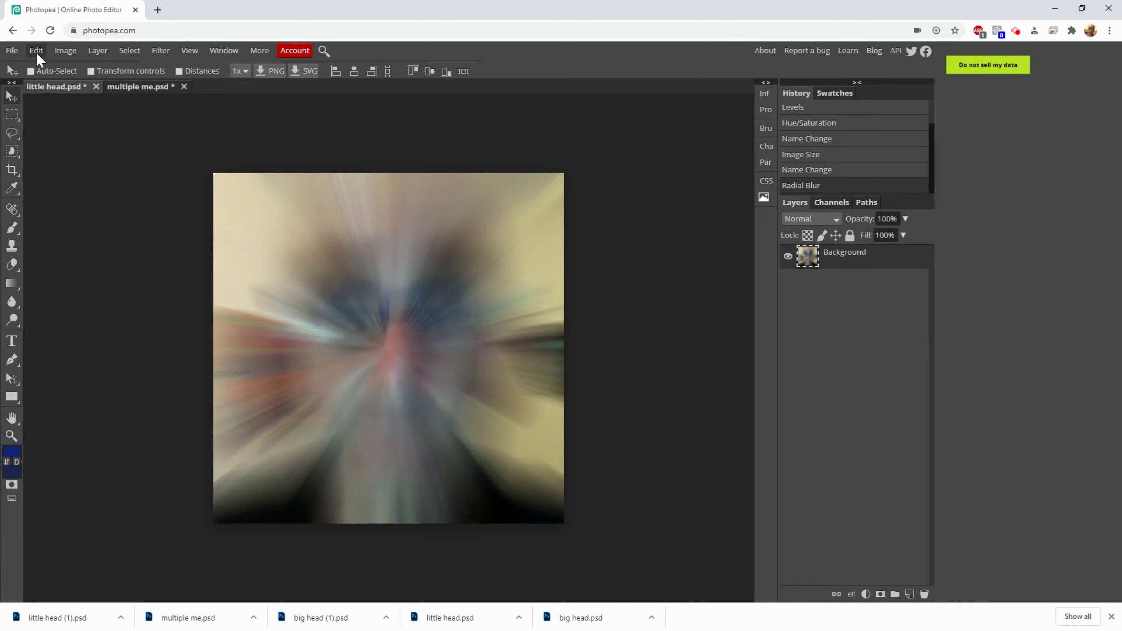
# - Restore the head, apply a 100% Pinch, and move the copy to multiple me's third top slot
pyautogui.click(36, 51)
pyautogui.click(59, 101)
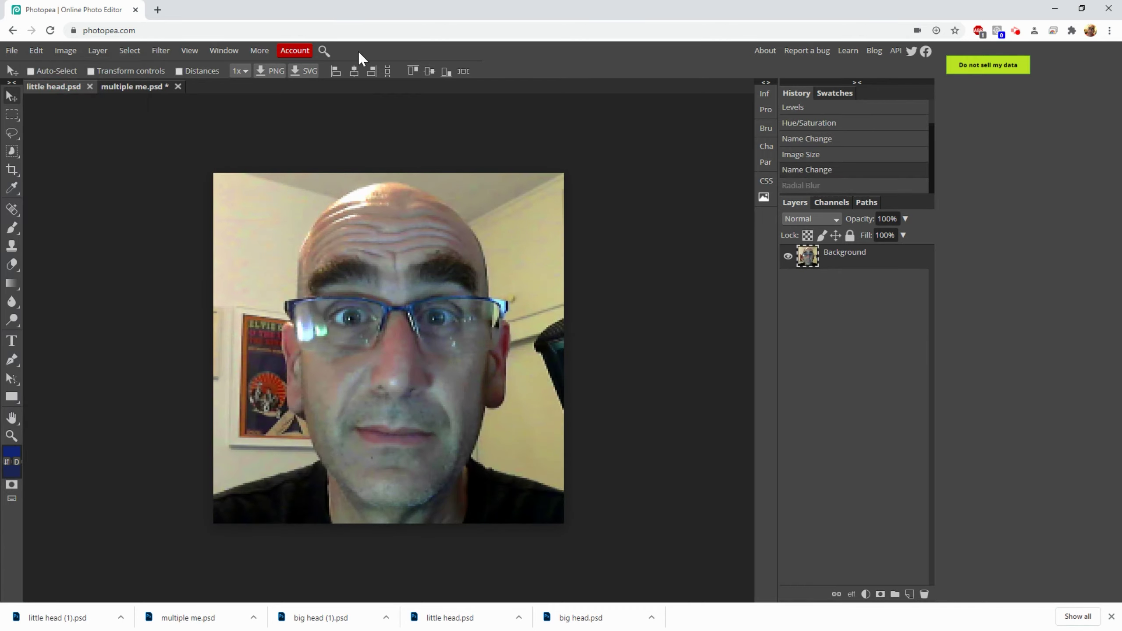
pyautogui.click(164, 50)
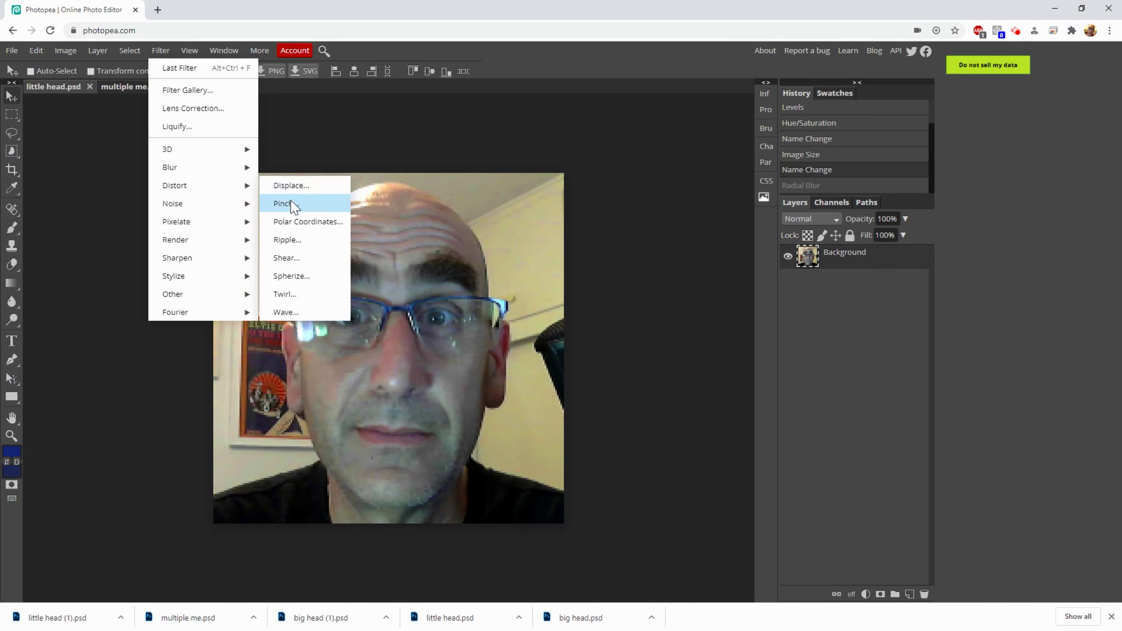
pyautogui.click(286, 203)
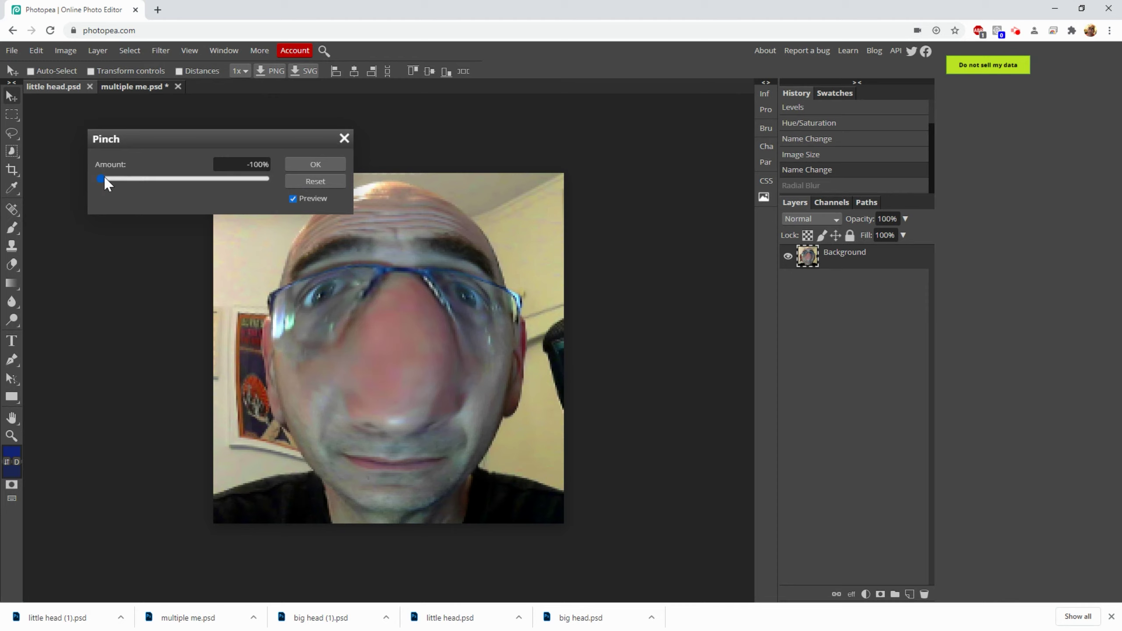
pyautogui.moveTo(104, 177); pyautogui.dragTo(267, 212)
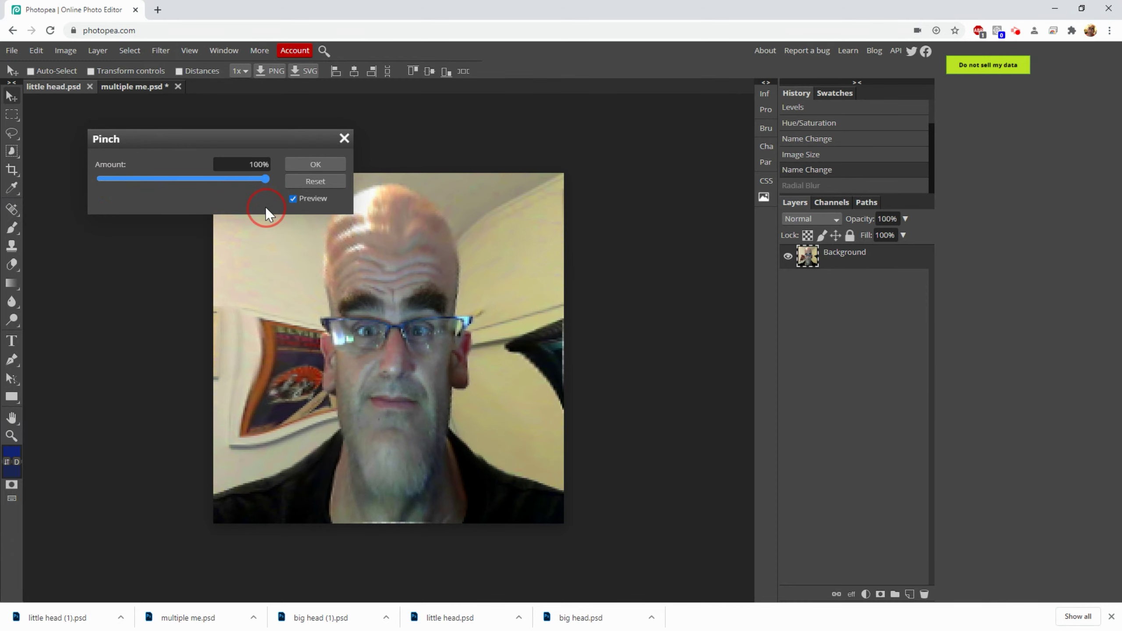
pyautogui.click(313, 164)
pyautogui.moveTo(813, 259); pyautogui.dragTo(144, 102)
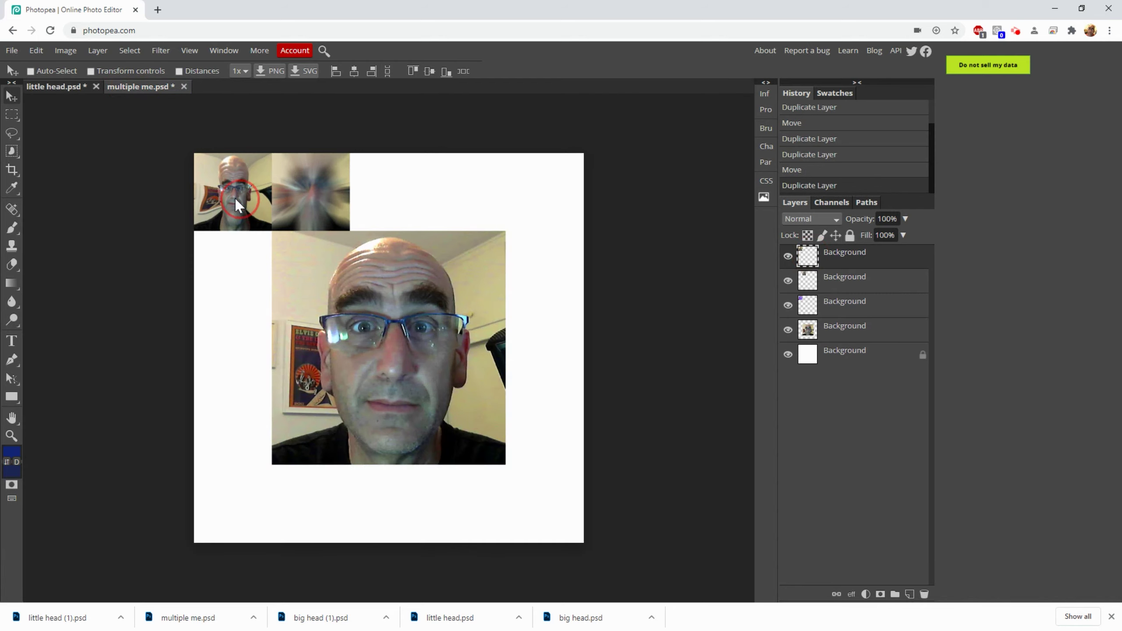
pyautogui.moveTo(233, 197); pyautogui.dragTo(386, 200)
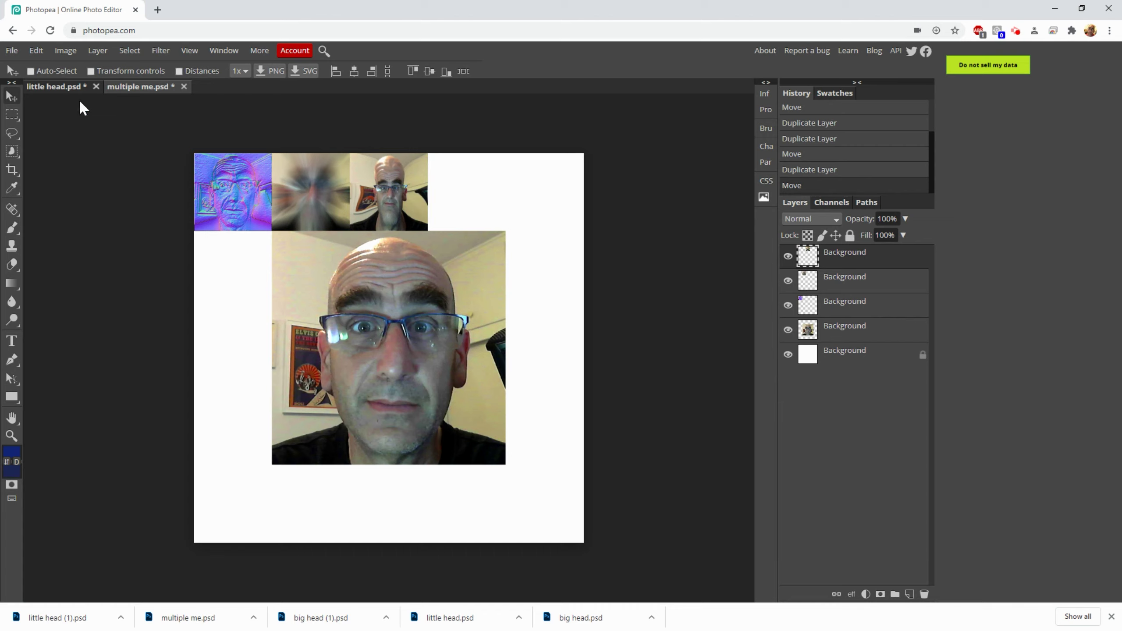
# - Undo the pinch and apply a Mezzotint effect to the small portrait, checking it in multiple me
pyautogui.click(55, 86)
pyautogui.click(36, 50)
pyautogui.click(50, 101)
pyautogui.click(161, 50)
pyautogui.moveTo(204, 221)
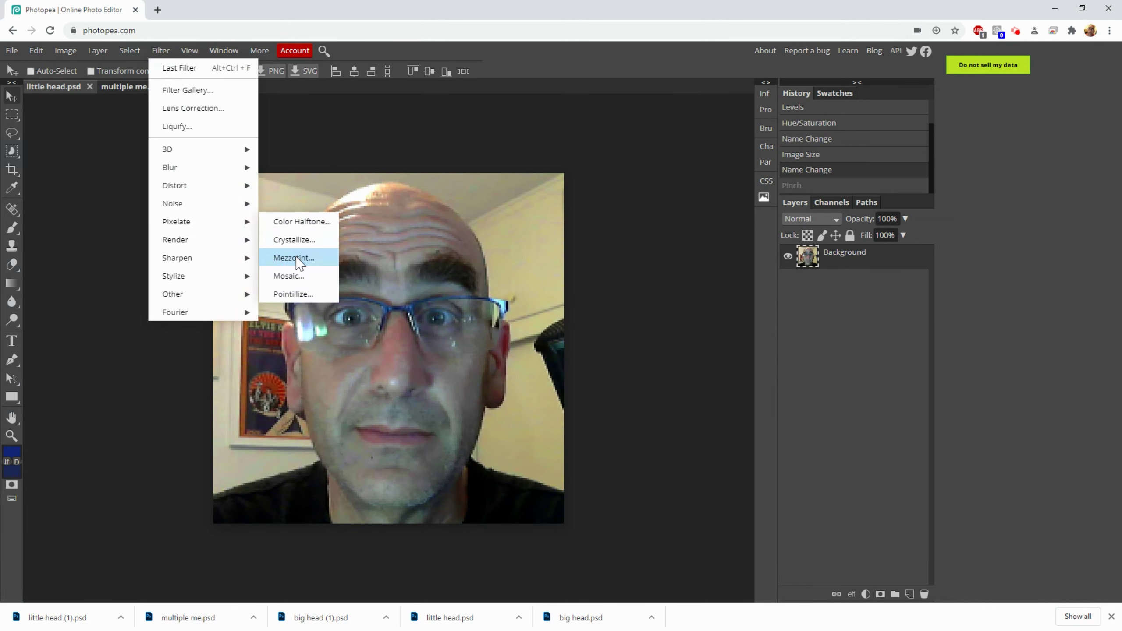
pyautogui.click(296, 257)
pyautogui.click(181, 162)
pyautogui.click(175, 173)
pyautogui.click(176, 166)
pyautogui.click(177, 222)
pyautogui.click(305, 163)
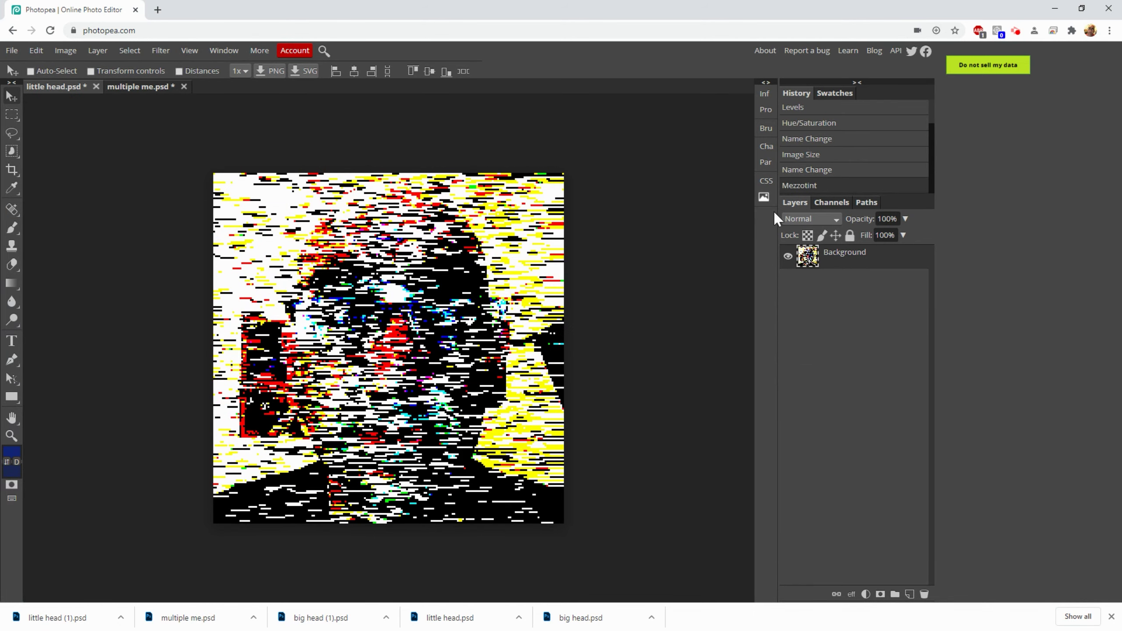
pyautogui.click(142, 87)
# - Apply Color Halftone (radius 4 px, angles 23° and 53°) and drop the copy top-right
pyautogui.click(55, 86)
pyautogui.click(160, 50)
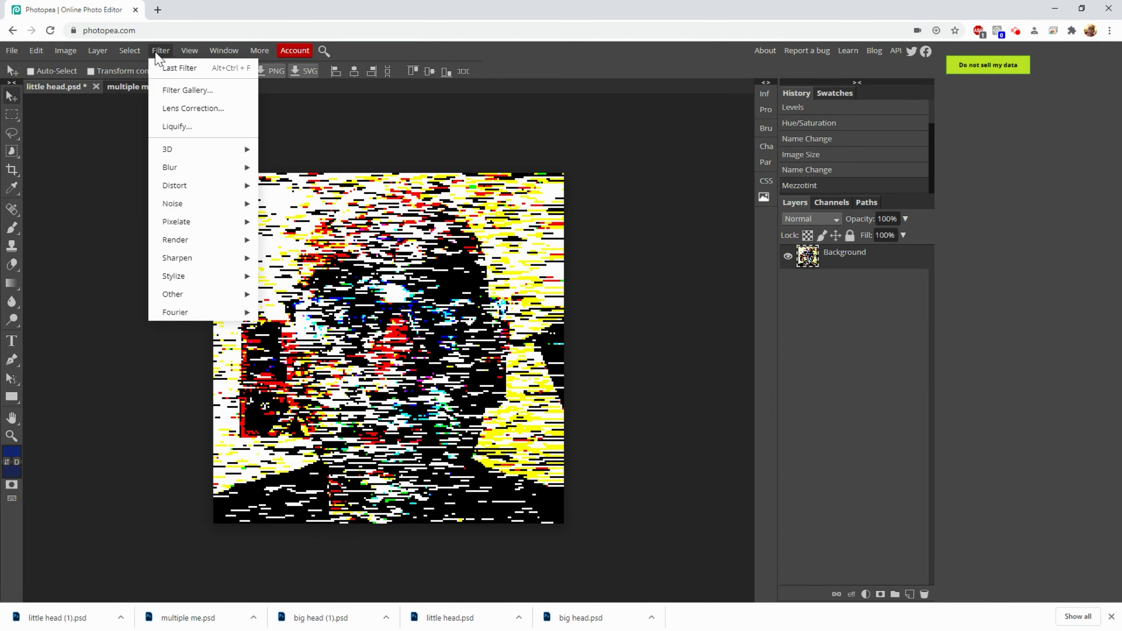
pyautogui.click(36, 50)
pyautogui.click(50, 100)
pyautogui.click(160, 50)
pyautogui.moveTo(188, 223)
pyautogui.click(301, 222)
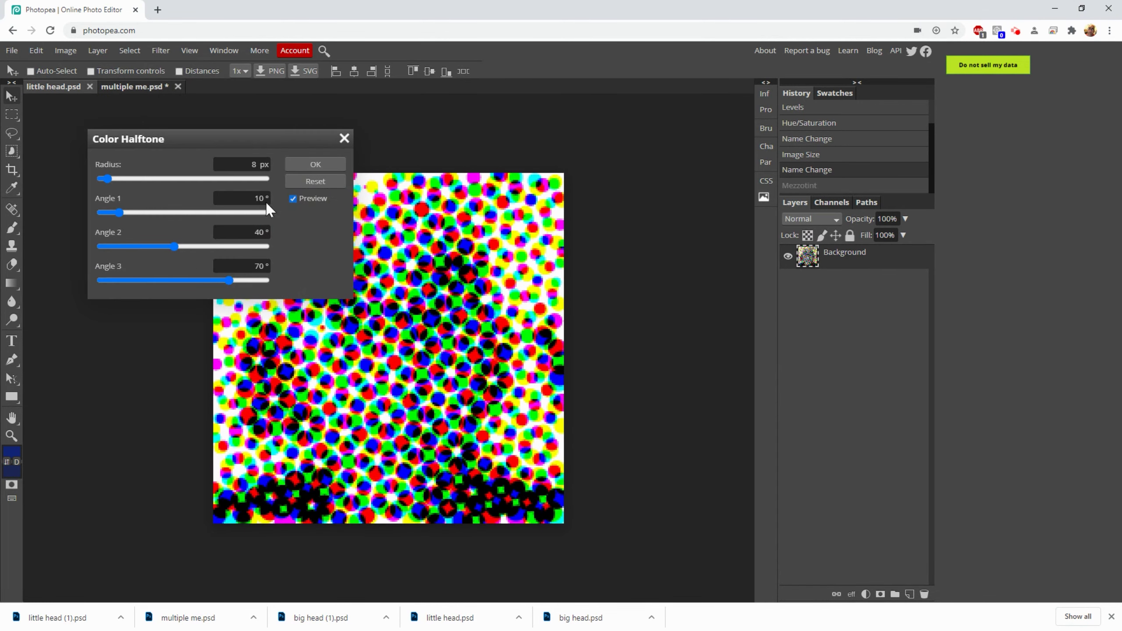
pyautogui.moveTo(107, 179); pyautogui.dragTo(143, 213)
pyautogui.moveTo(174, 246); pyautogui.dragTo(198, 246)
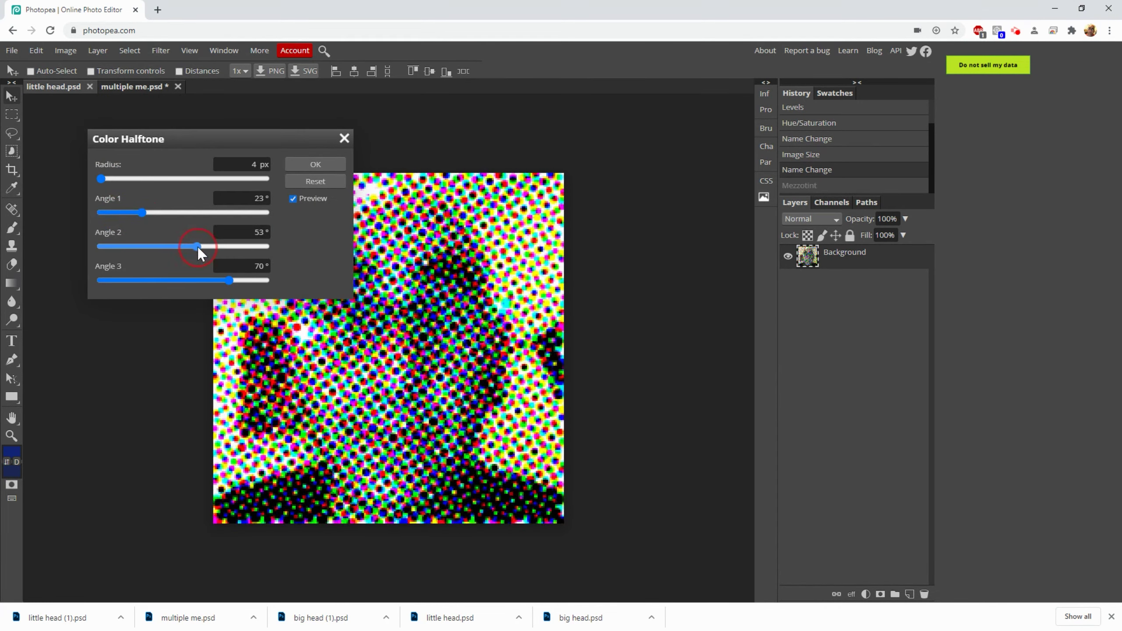
pyautogui.moveTo(229, 280); pyautogui.dragTo(199, 280)
pyautogui.click(316, 164)
pyautogui.moveTo(807, 256); pyautogui.dragTo(540, 205)
# - Undo the halftone, apply Find Edges, and place that copy on the collage's left edge
pyautogui.click(53, 86)
pyautogui.click(36, 50)
pyautogui.click(50, 101)
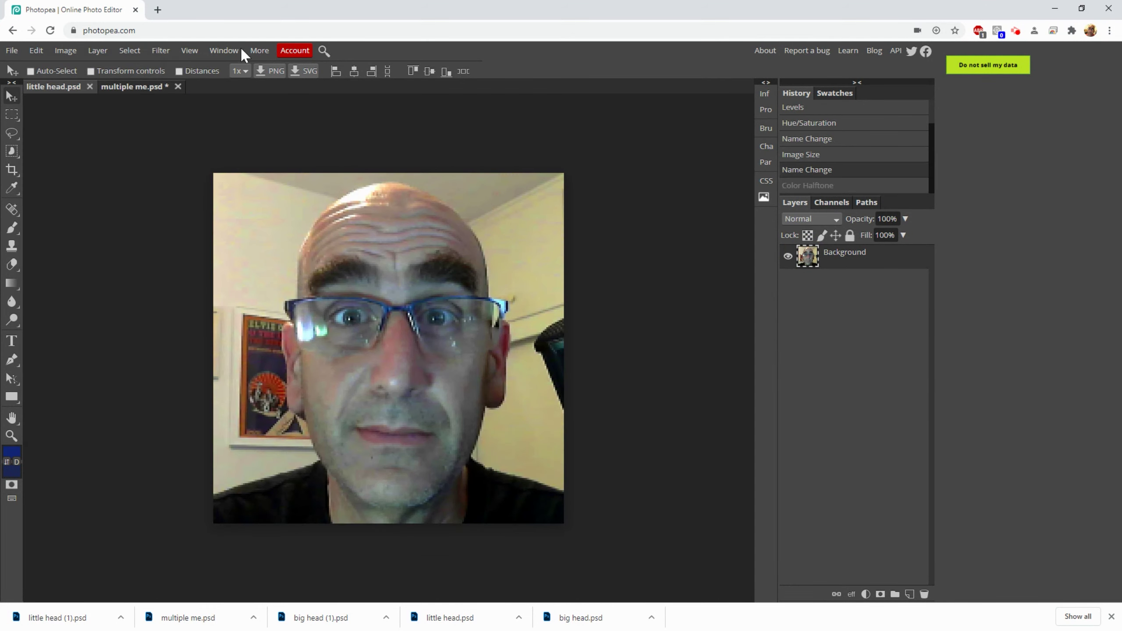
pyautogui.click(160, 50)
pyautogui.moveTo(208, 276)
pyautogui.click(290, 276)
pyautogui.moveTo(807, 256); pyautogui.dragTo(229, 270)
# - Undo Find Edges, apply Oil Paint, and place that copy below the find-edges tile
pyautogui.click(62, 86)
pyautogui.click(36, 50)
pyautogui.click(50, 101)
pyautogui.click(161, 50)
pyautogui.moveTo(207, 276)
pyautogui.click(289, 292)
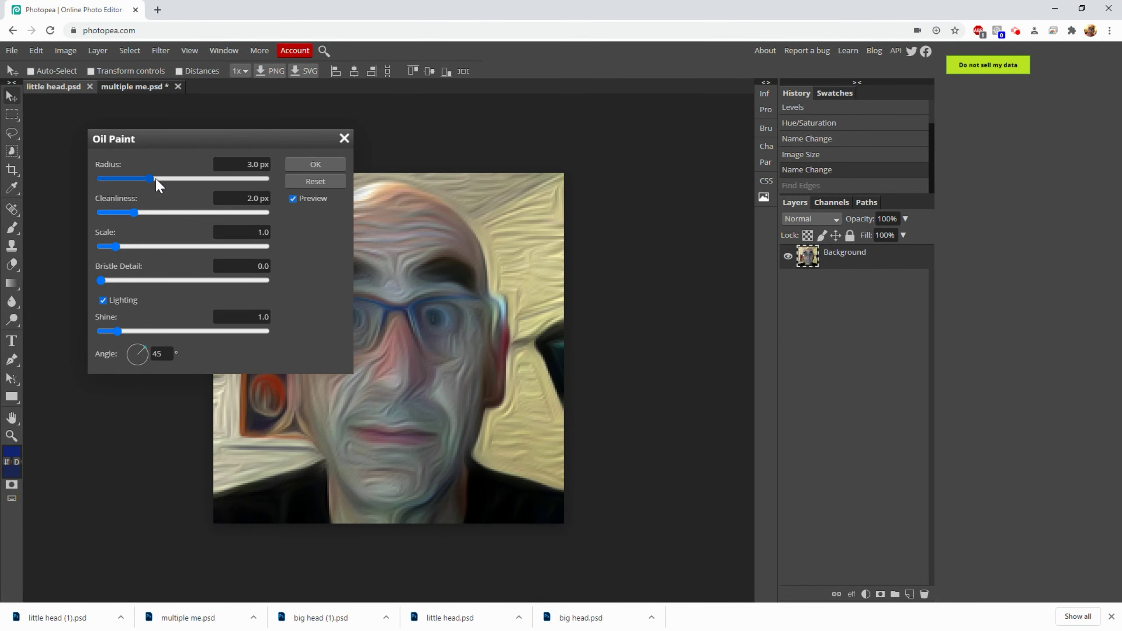
pyautogui.click(298, 164)
pyautogui.moveTo(298, 165)
pyautogui.mouseDown()
pyautogui.moveTo(247, 137)
pyautogui.moveTo(224, 190)
pyautogui.moveTo(230, 353)
pyautogui.mouseUp()
# - Sharpen the portrait with Unsharp Mask at 200% and drag the copy into the collage
pyautogui.click(42, 88)
pyautogui.click(161, 50)
pyautogui.moveTo(224, 258)
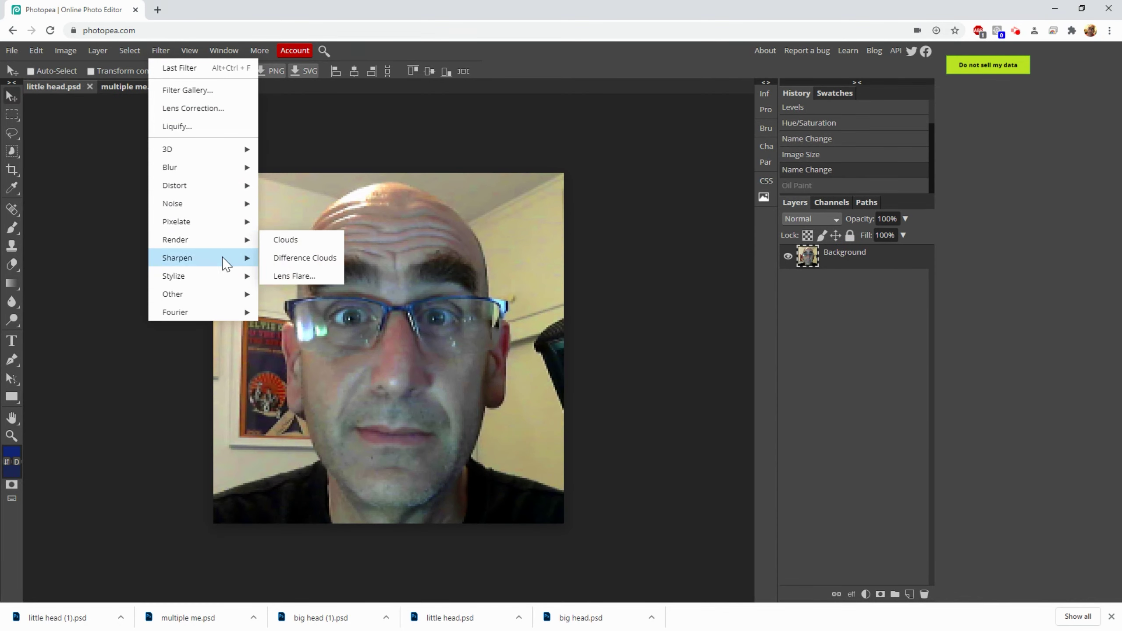
pyautogui.click(300, 312)
pyautogui.moveTo(180, 178); pyautogui.dragTo(265, 178)
pyautogui.moveTo(251, 213); pyautogui.dragTo(131, 241)
pyautogui.click(315, 164)
pyautogui.moveTo(647, 155); pyautogui.dragTo(561, 282)
# - Undo the sharpening, invert the portrait's colours, and drag that copy into the collage
pyautogui.click(53, 86)
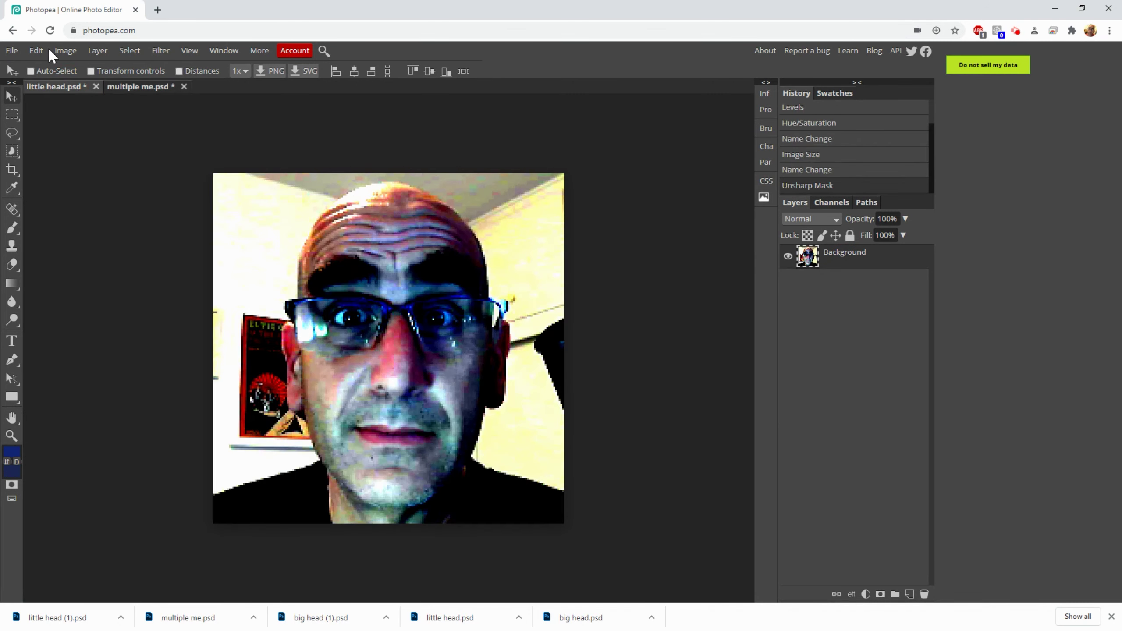
pyautogui.hotkey('ctrl', 'z')
pyautogui.click(65, 50)
pyautogui.hotkey('ctrl', 'i')
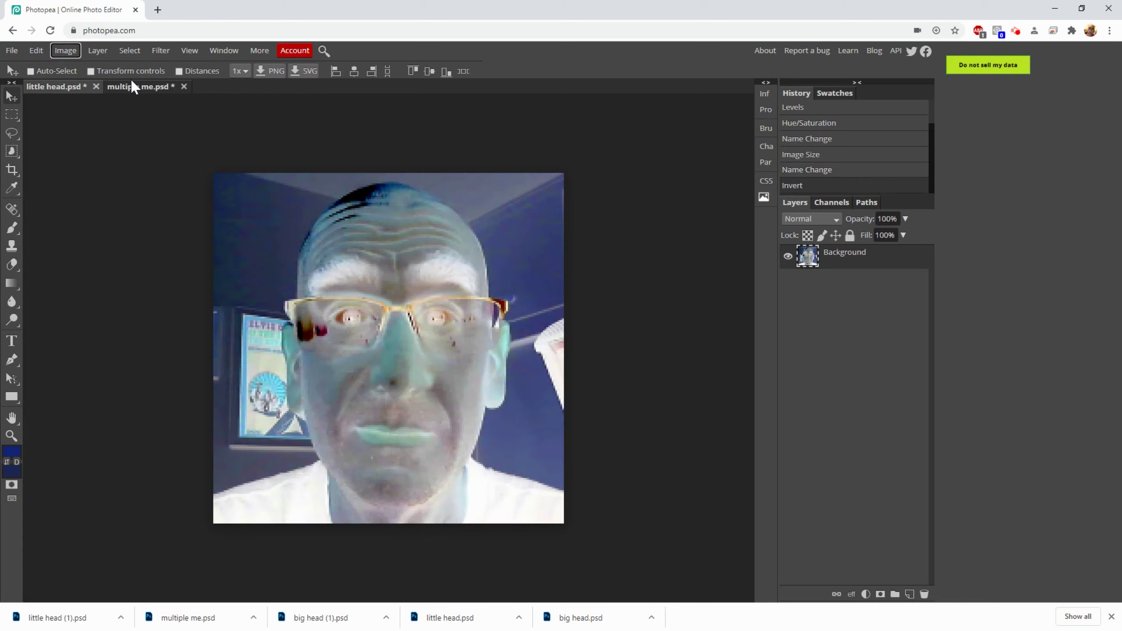
pyautogui.moveTo(845, 255); pyautogui.dragTo(730, 458)
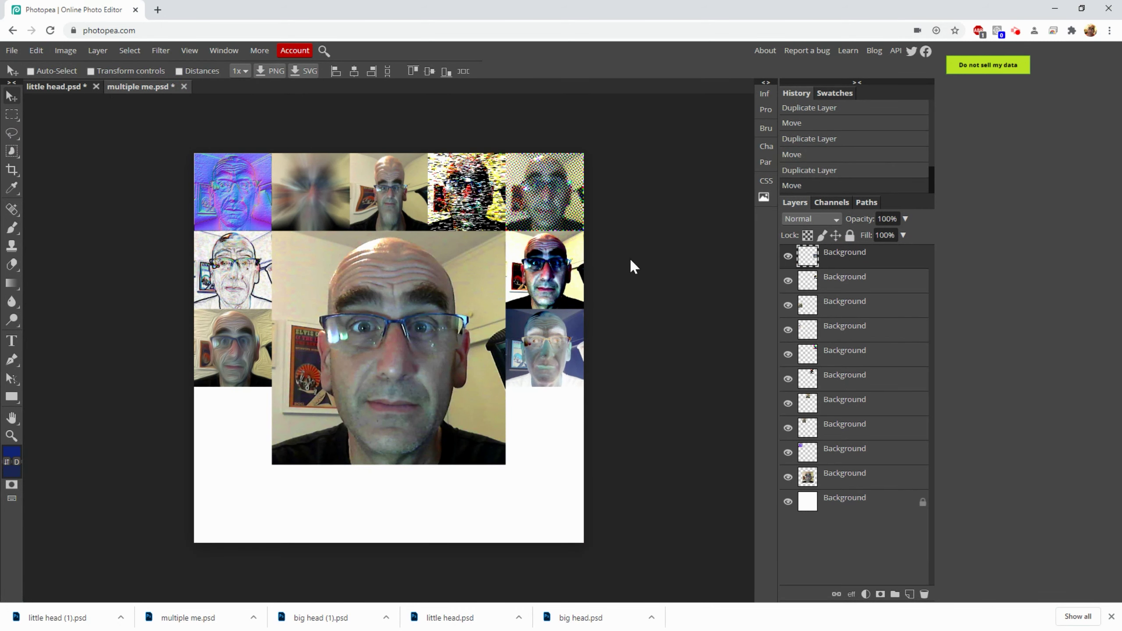
# - Undo the inversion, apply Color to Alpha with a lower opacity threshold, and add the copy
pyautogui.click(71, 88)
pyautogui.hotkey('ctrl', 'z')
pyautogui.click(160, 50)
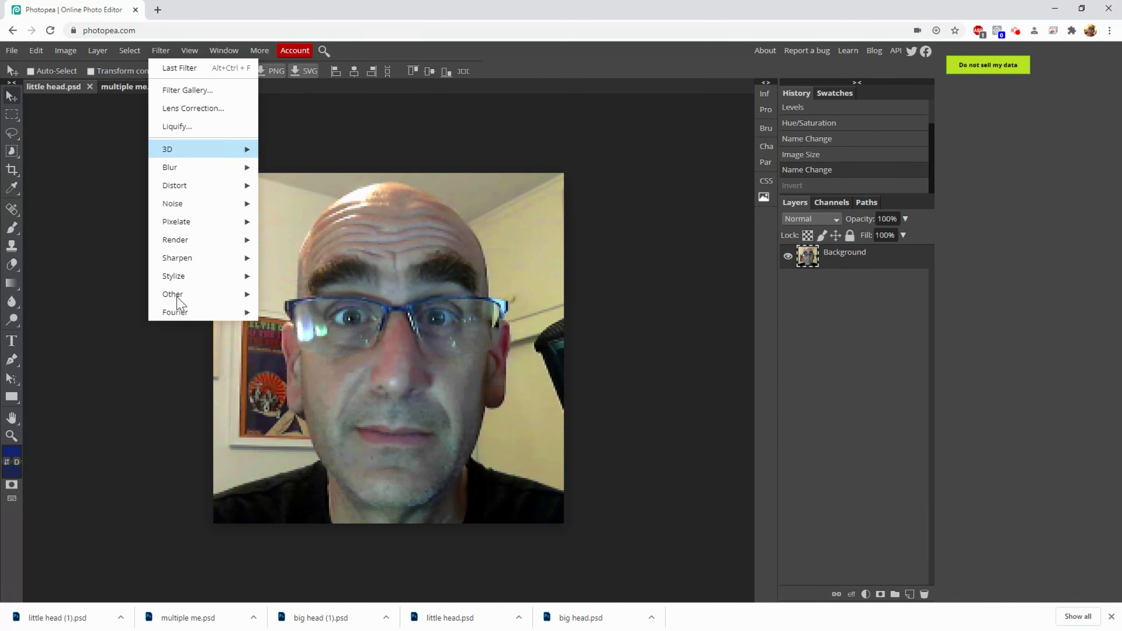
pyautogui.moveTo(193, 299)
pyautogui.click(288, 382)
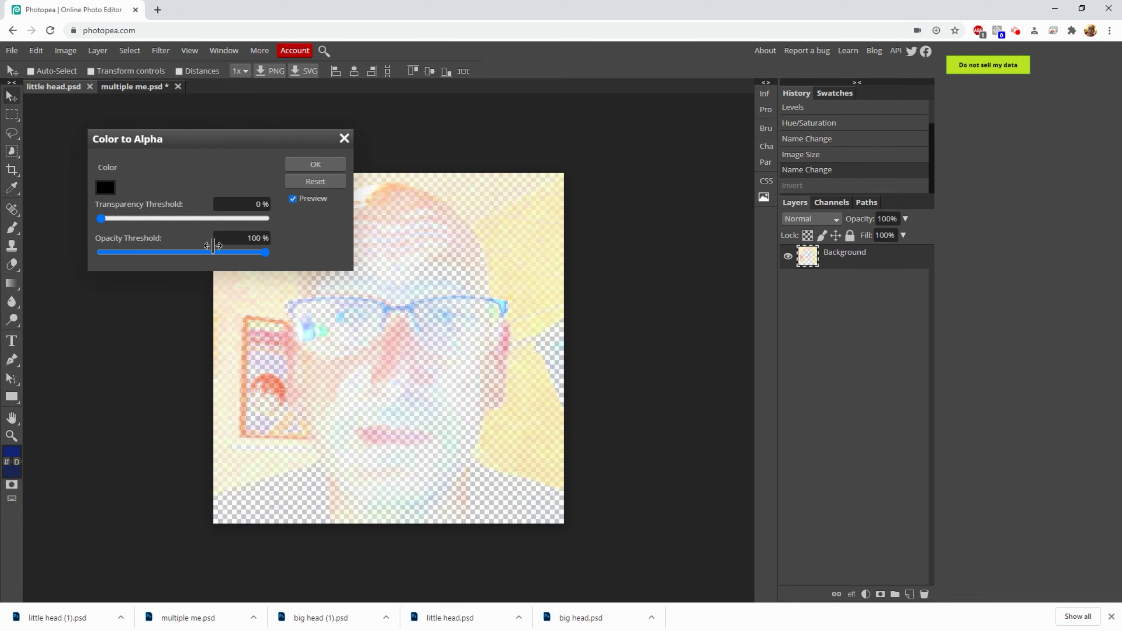
pyautogui.moveTo(265, 253); pyautogui.dragTo(204, 256)
pyautogui.click(316, 164)
pyautogui.moveTo(809, 255); pyautogui.dragTo(539, 446)
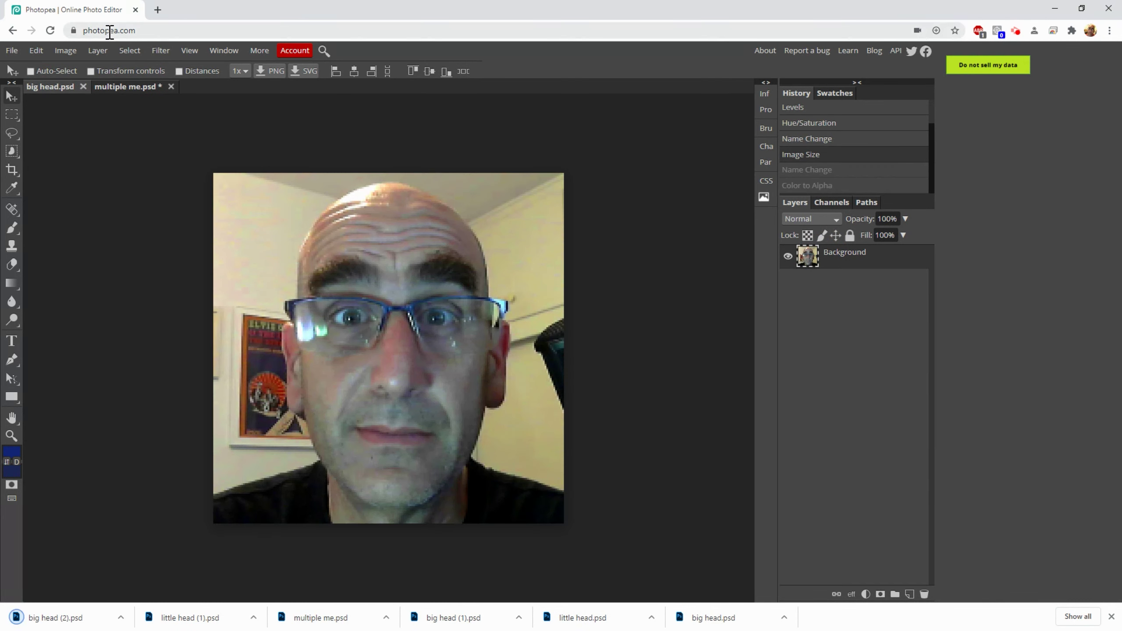
# - Apply a 56 px Mosaic to big head and place the copy on the collage's left edge
pyautogui.click(160, 50)
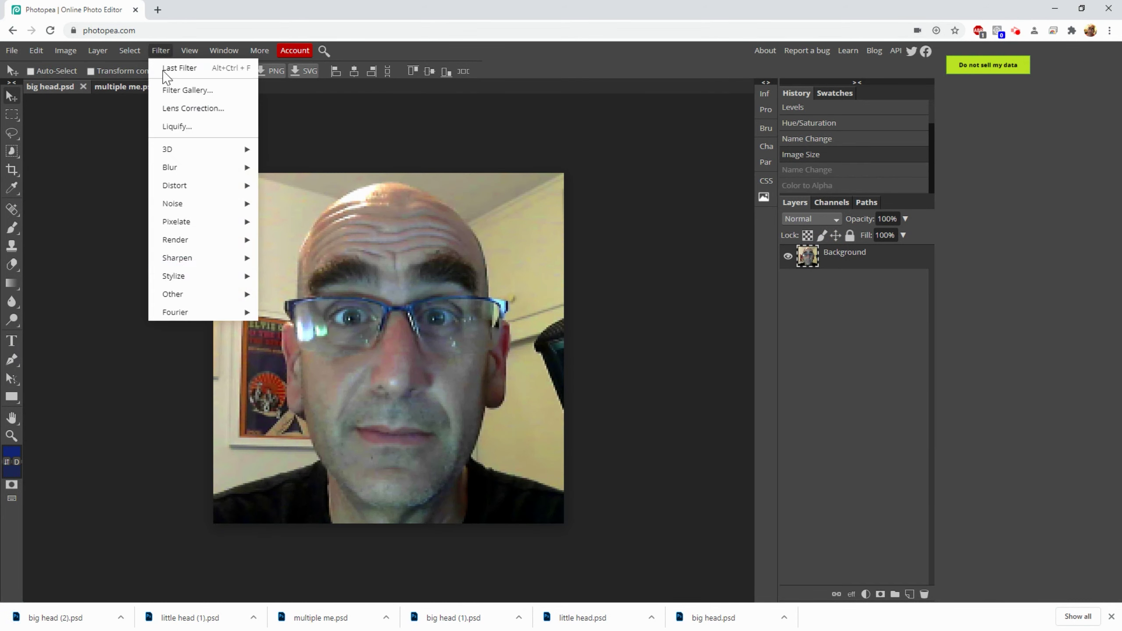
pyautogui.moveTo(221, 221)
pyautogui.click(295, 275)
pyautogui.moveTo(145, 178); pyautogui.dragTo(181, 179)
pyautogui.click(301, 166)
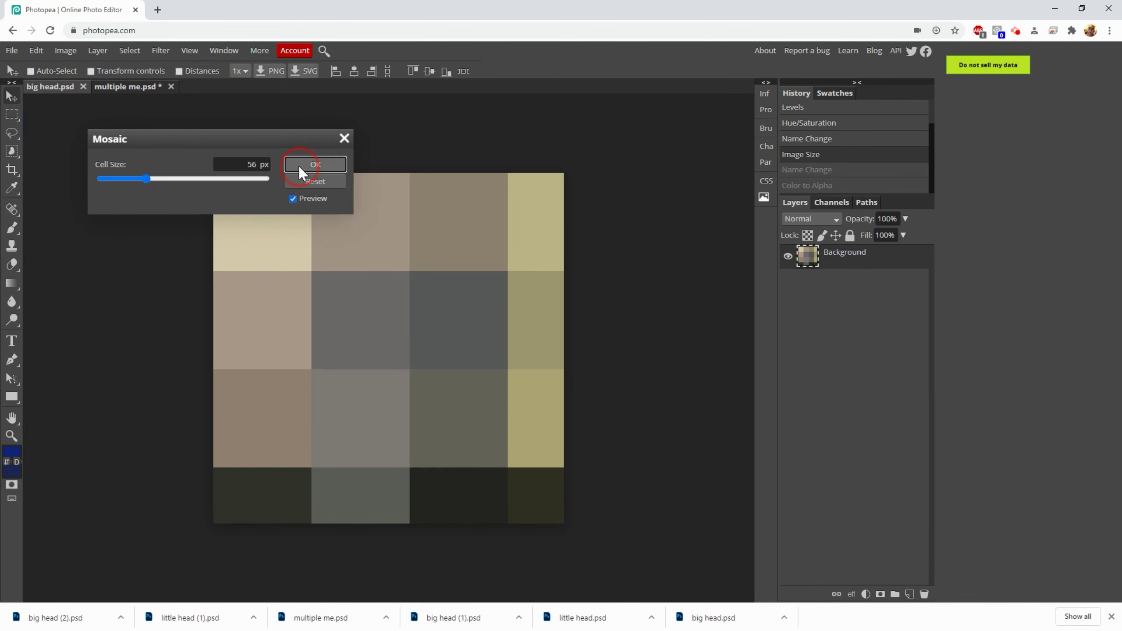
pyautogui.moveTo(809, 256); pyautogui.dragTo(245, 437)
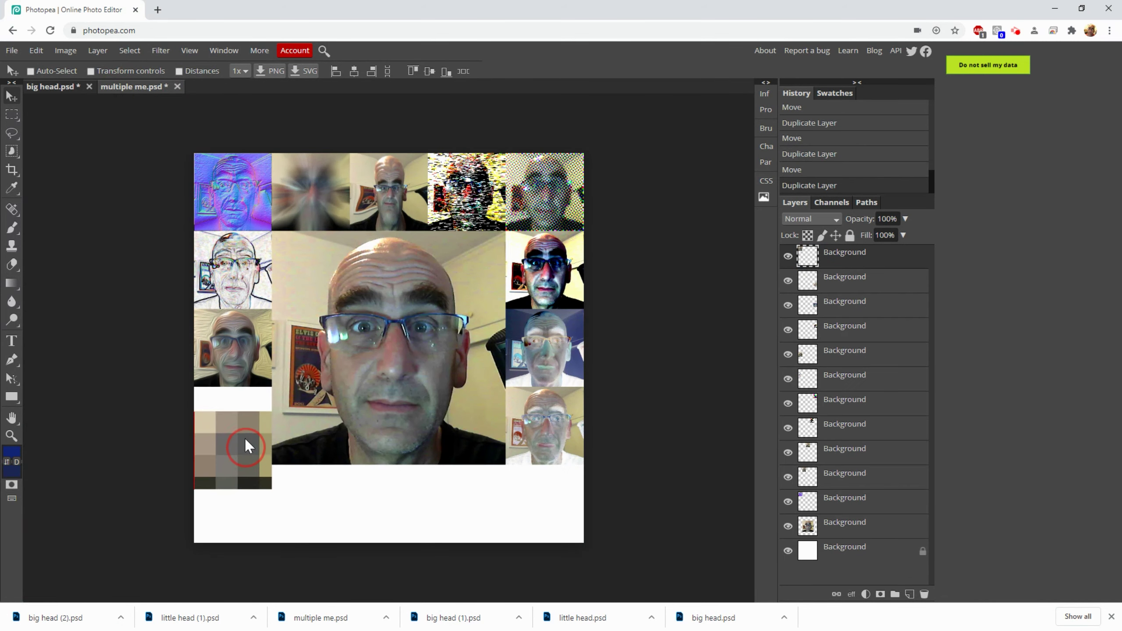
# - Undo the mosaic, shift hue by 180 with saturation 100, and place the copy bottom-right
pyautogui.click(50, 87)
pyautogui.click(36, 50)
pyautogui.click(70, 67)
pyautogui.click(65, 50)
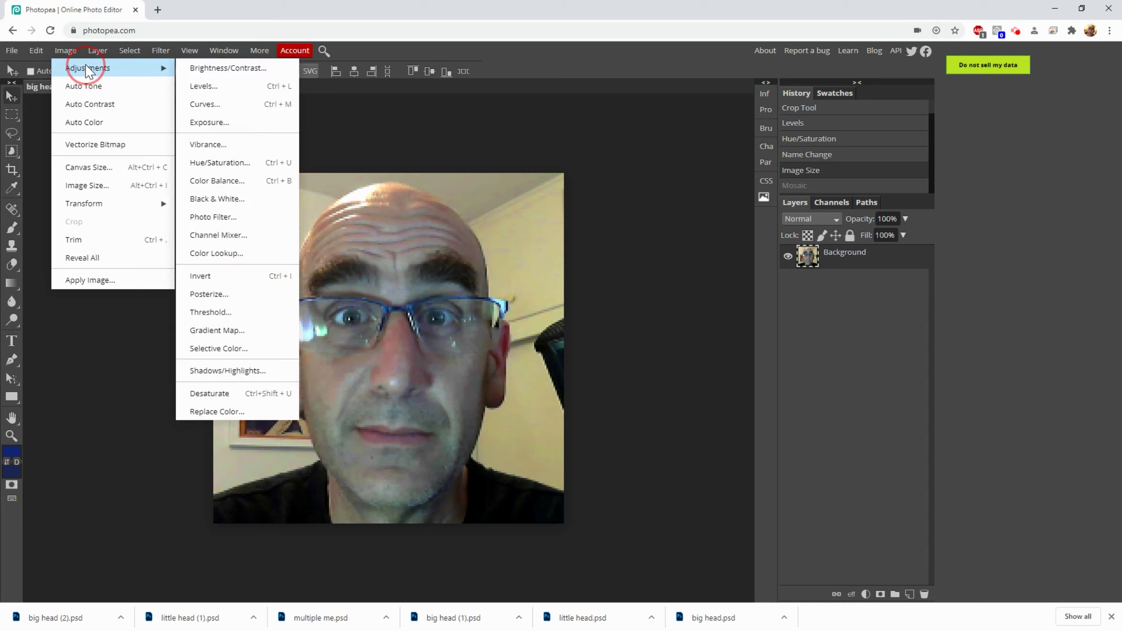
pyautogui.click(98, 50)
pyautogui.click(66, 51)
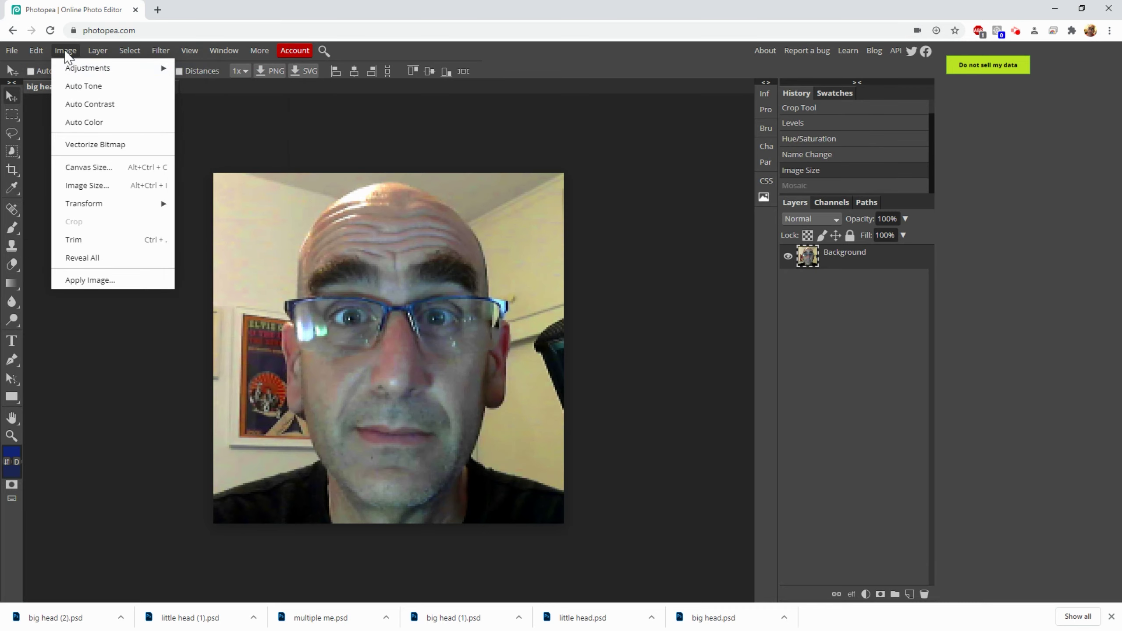
pyautogui.moveTo(83, 74)
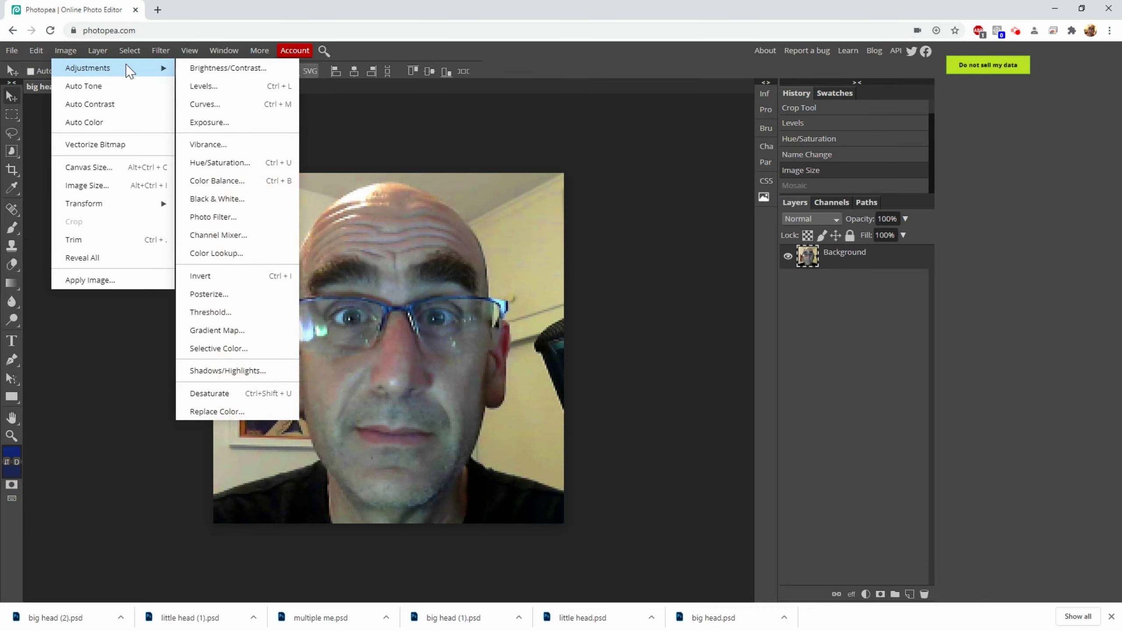
pyautogui.click(211, 164)
pyautogui.moveTo(181, 198); pyautogui.dragTo(289, 206)
pyautogui.moveTo(182, 230); pyautogui.dragTo(269, 230)
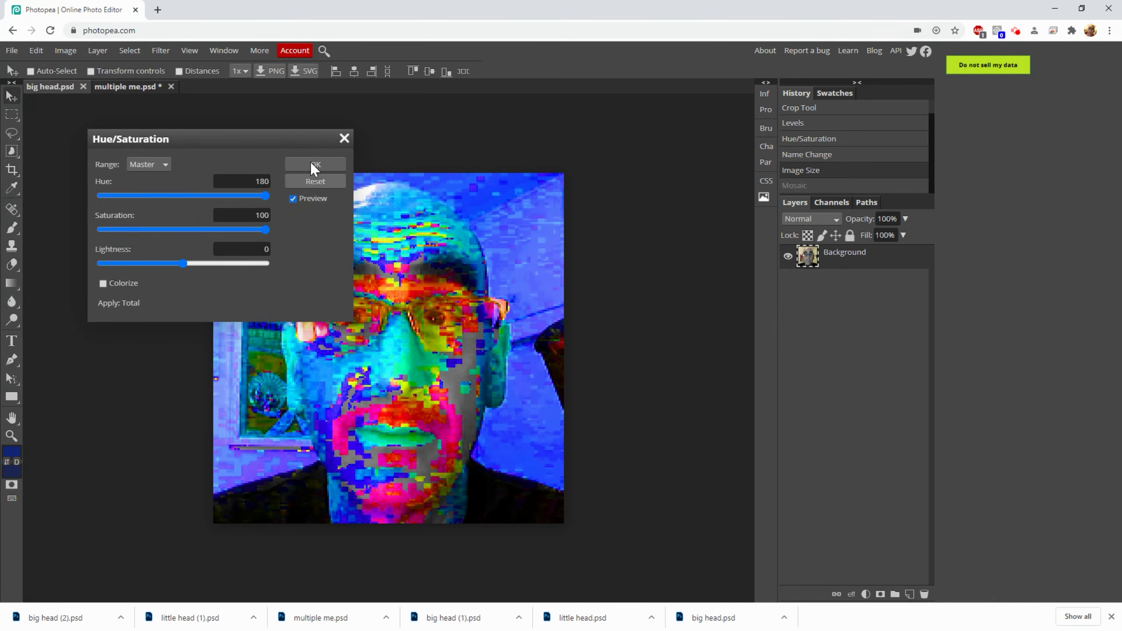
pyautogui.click(315, 164)
pyautogui.moveTo(807, 256); pyautogui.dragTo(229, 186)
pyautogui.moveTo(219, 190); pyautogui.dragTo(531, 502)
# - Apply a harsh Black & White conversion (red 285) and place it beside the bottom-right tile
pyautogui.click(50, 86)
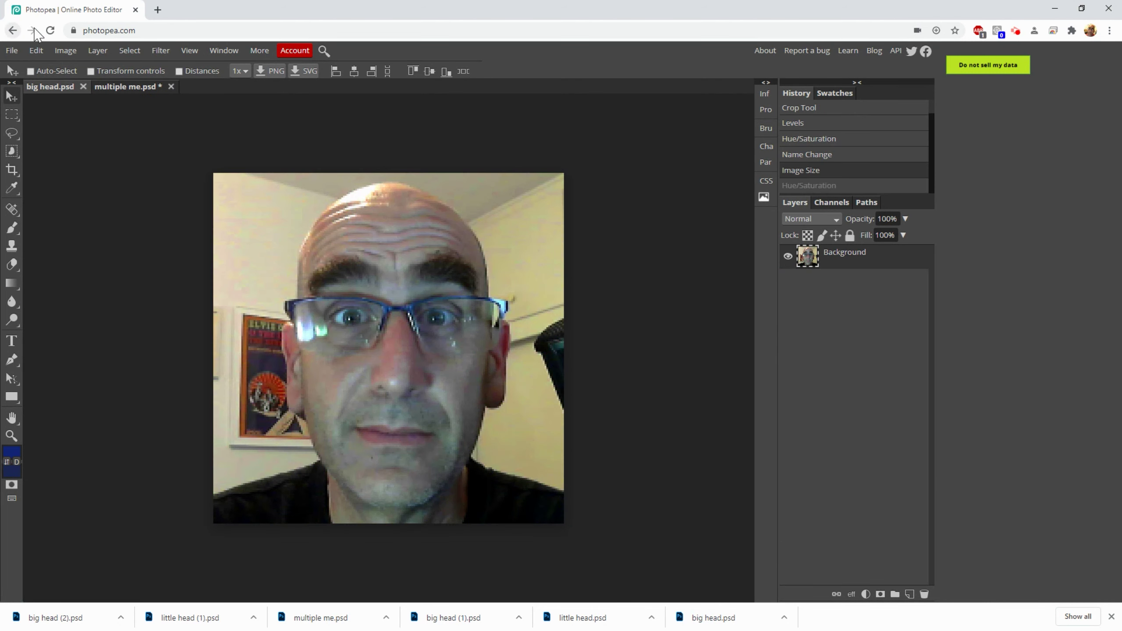
pyautogui.click(161, 50)
pyautogui.moveTo(65, 50)
pyautogui.moveTo(87, 67)
pyautogui.click(218, 199)
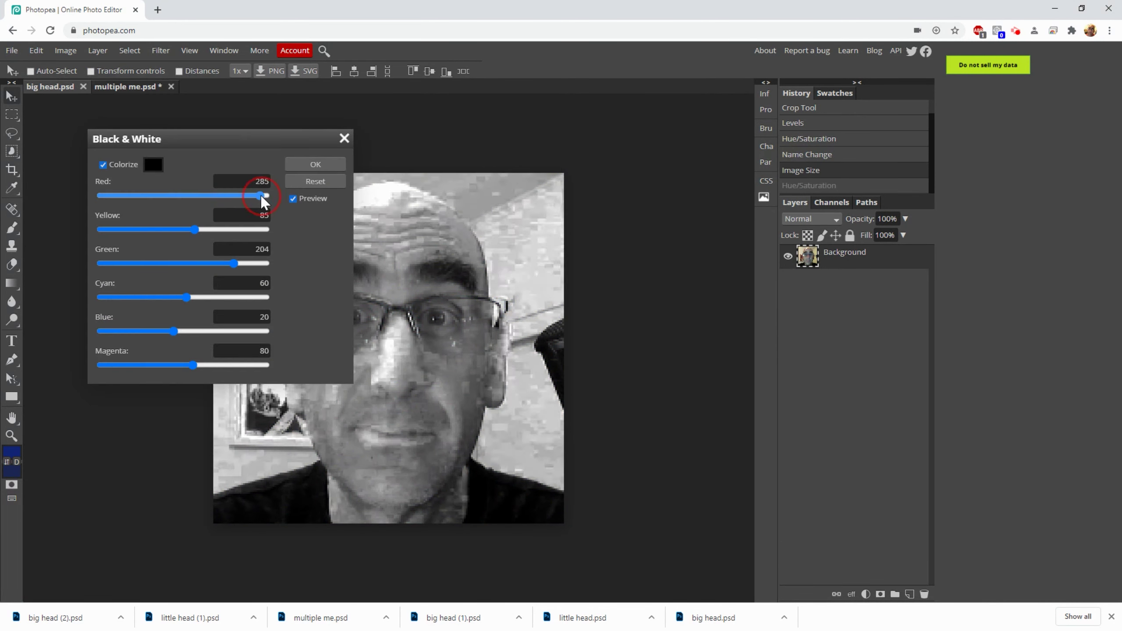
pyautogui.moveTo(264, 195); pyautogui.dragTo(75, 233)
pyautogui.moveTo(191, 297); pyautogui.dragTo(283, 298)
pyautogui.moveTo(97, 331); pyautogui.dragTo(283, 331)
pyautogui.click(315, 164)
pyautogui.moveTo(807, 256); pyautogui.dragTo(88, 113)
pyautogui.moveTo(247, 203); pyautogui.dragTo(466, 509)
# - Undo the black-and-white conversion, shear the portrait, and place the sheared copy in the bottom row
pyautogui.click(50, 86)
pyautogui.hotkey('ctrl', 'z')
pyautogui.click(160, 50)
pyautogui.moveTo(233, 268)
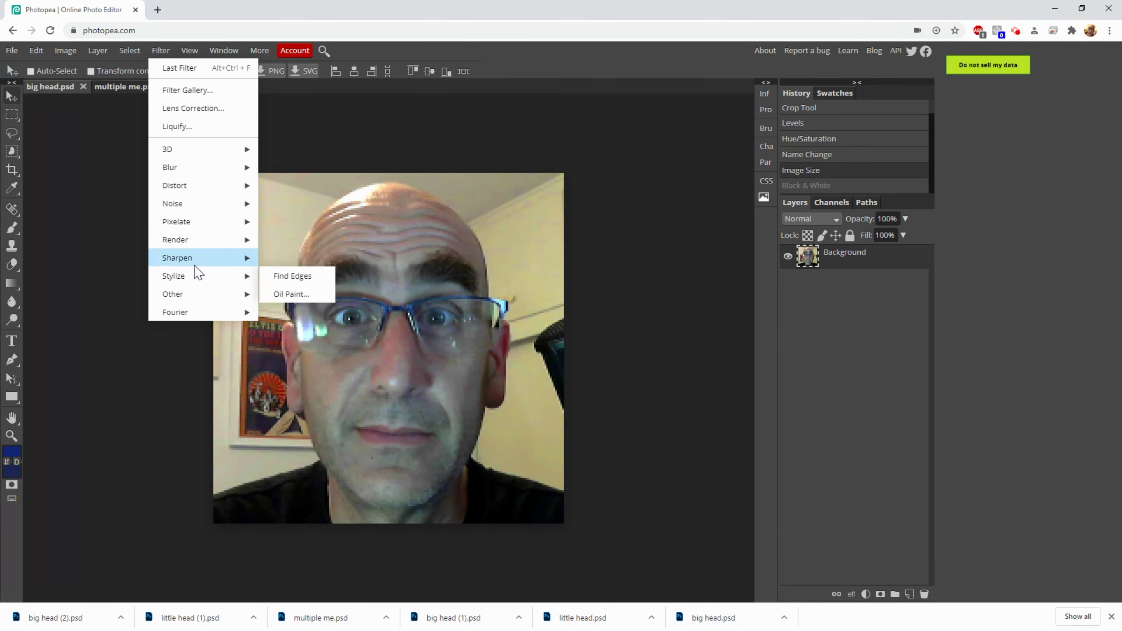
pyautogui.click(287, 274)
pyautogui.moveTo(170, 231); pyautogui.dragTo(202, 233)
pyautogui.moveTo(182, 181); pyautogui.dragTo(158, 186)
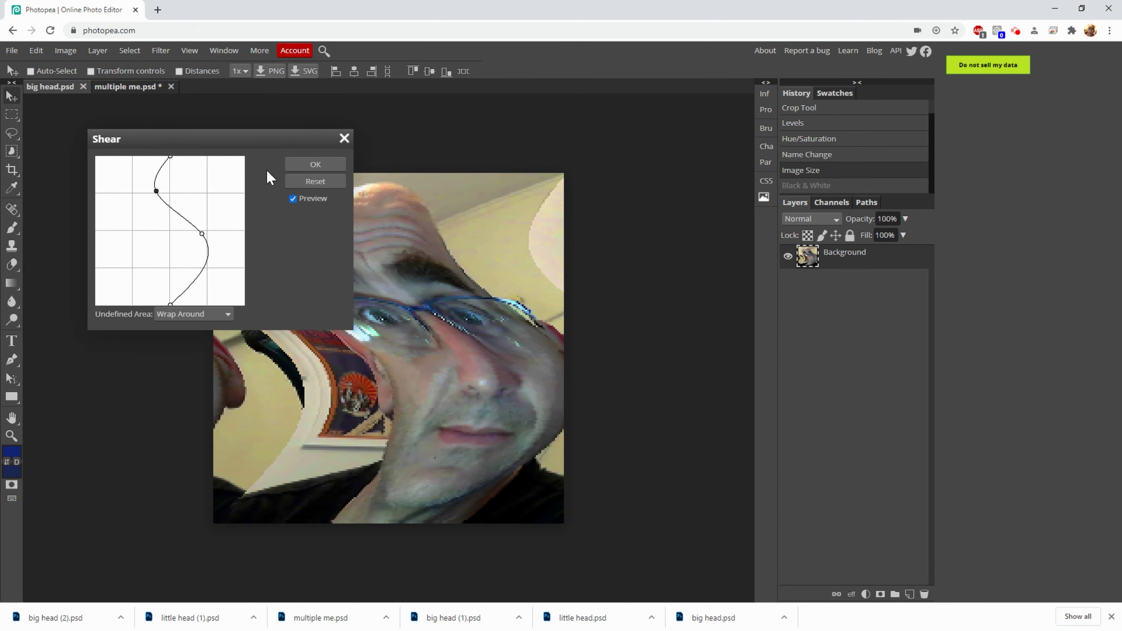
pyautogui.click(315, 164)
pyautogui.moveTo(808, 255); pyautogui.dragTo(33, 94)
pyautogui.moveTo(231, 200); pyautogui.dragTo(384, 513)
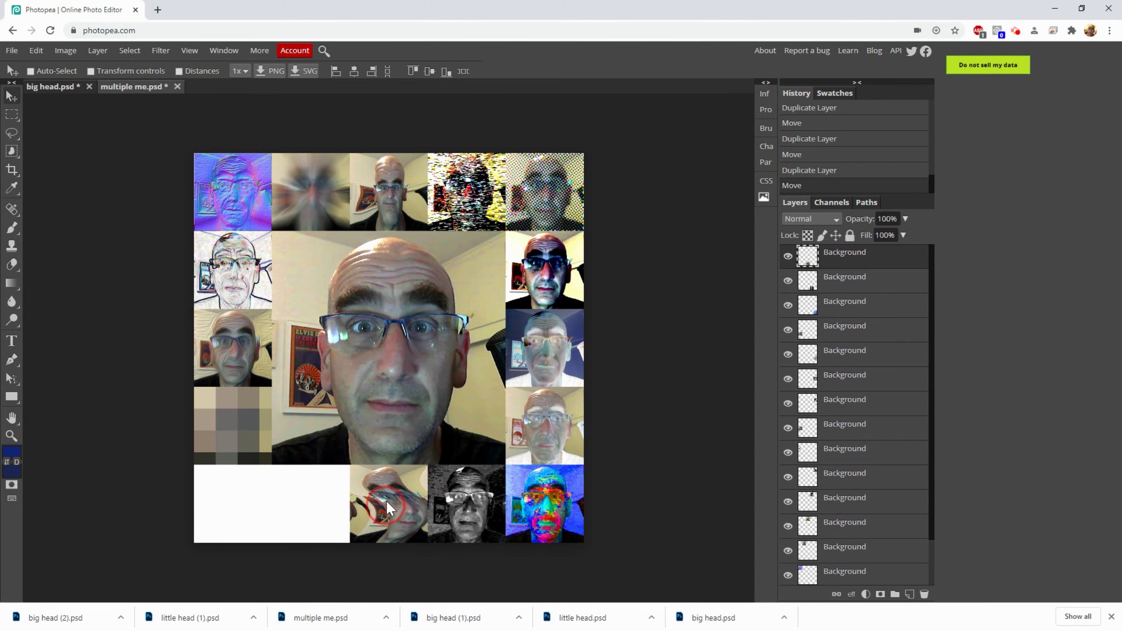
# - Revert the shear, apply Pointillize with 7 px cells, and place that copy in the bottom row
pyautogui.click(50, 87)
pyautogui.hotkey('ctrl', 'z')
pyautogui.click(161, 50)
pyautogui.moveTo(199, 214)
pyautogui.click(300, 301)
pyautogui.moveTo(113, 179); pyautogui.dragTo(108, 177)
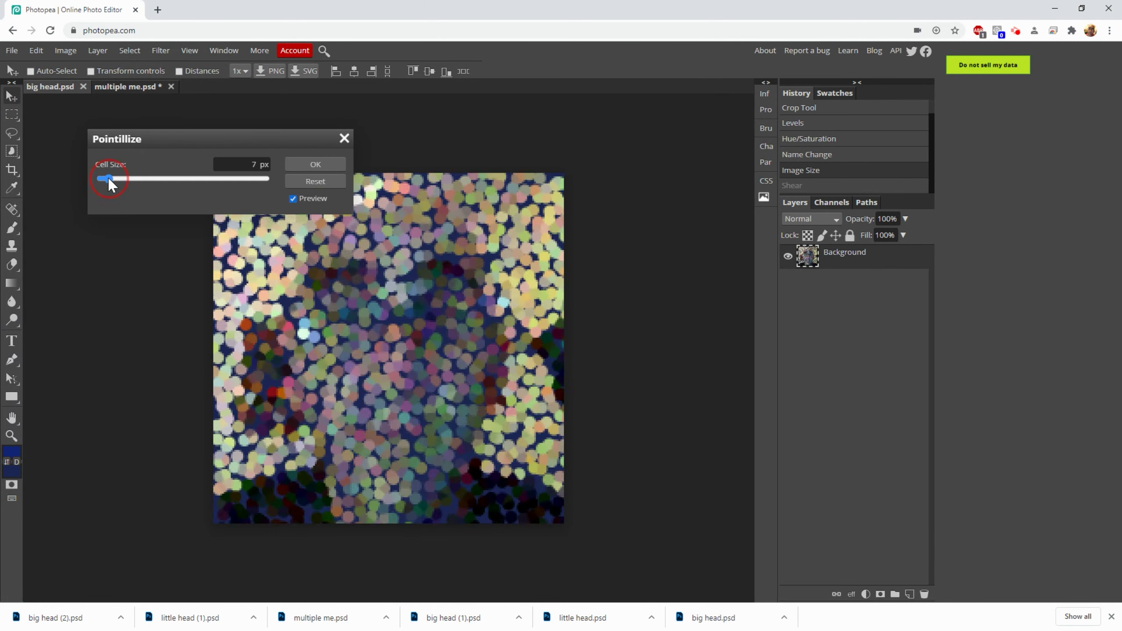
pyautogui.click(298, 164)
pyautogui.moveTo(808, 255); pyautogui.dragTo(133, 86)
pyautogui.moveTo(245, 188); pyautogui.dragTo(333, 495)
# - Revert the pointillize, apply Crystallize, and drop the crystallized copy into the bottom row
pyautogui.click(35, 87)
pyautogui.hotkey('ctrl', 'z')
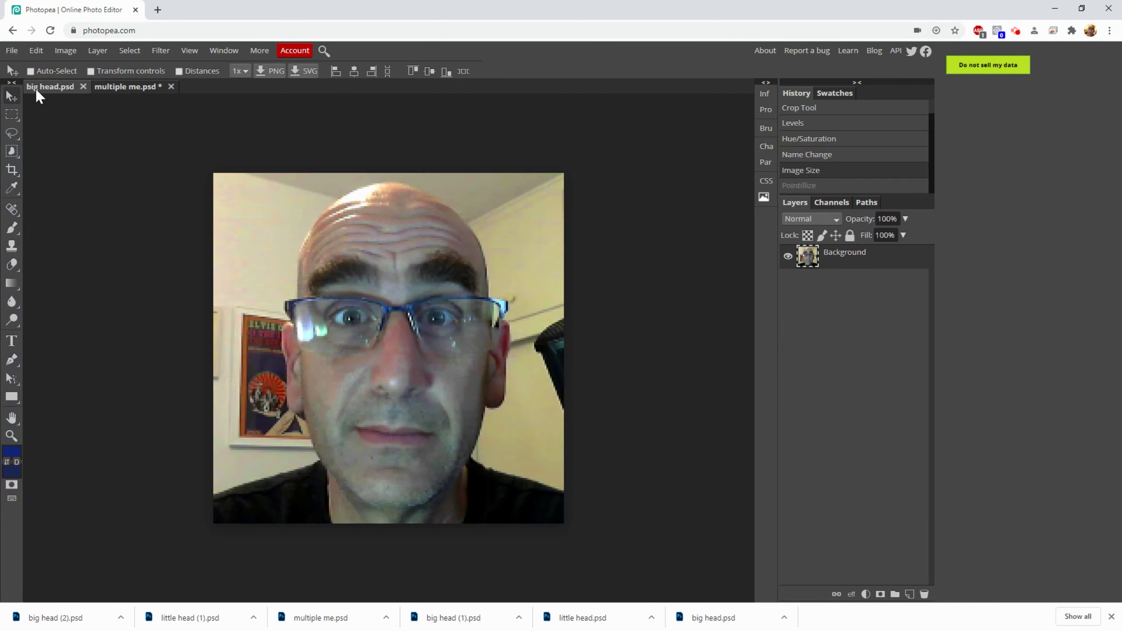
pyautogui.click(160, 50)
pyautogui.moveTo(207, 221)
pyautogui.click(298, 240)
pyautogui.moveTo(113, 179)
pyautogui.mouseDown()
pyautogui.moveTo(214, 185)
pyautogui.moveTo(106, 179)
pyautogui.mouseUp()
pyautogui.click(316, 164)
pyautogui.moveTo(807, 256); pyautogui.dragTo(228, 495)
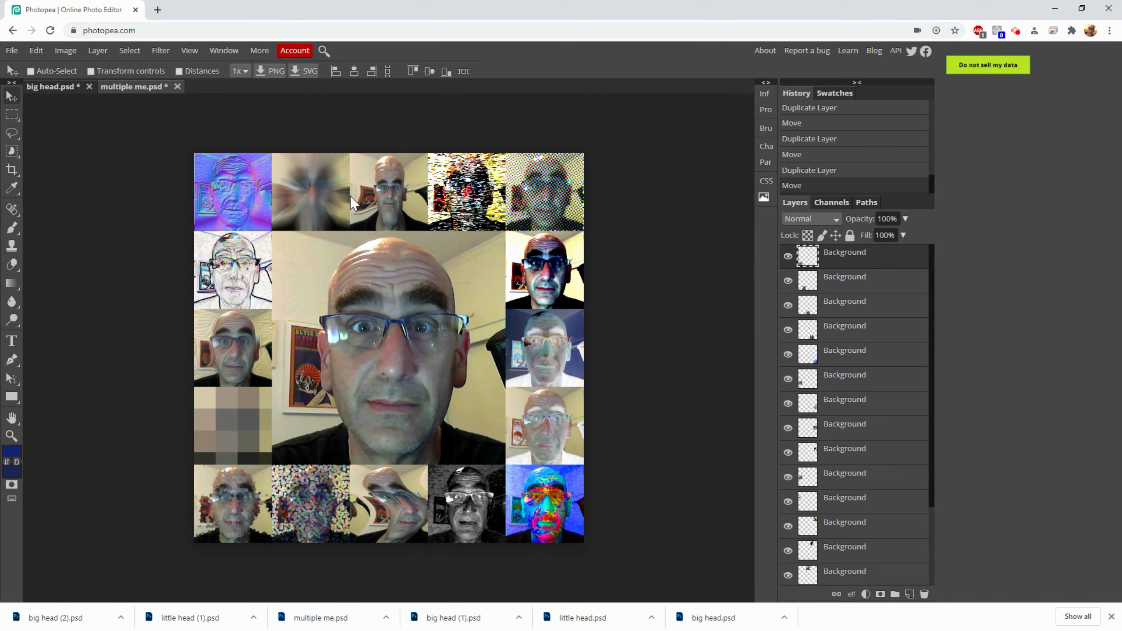
# - Save the finished collage as multiple me.psd
pyautogui.click(12, 50)
pyautogui.click(45, 204)
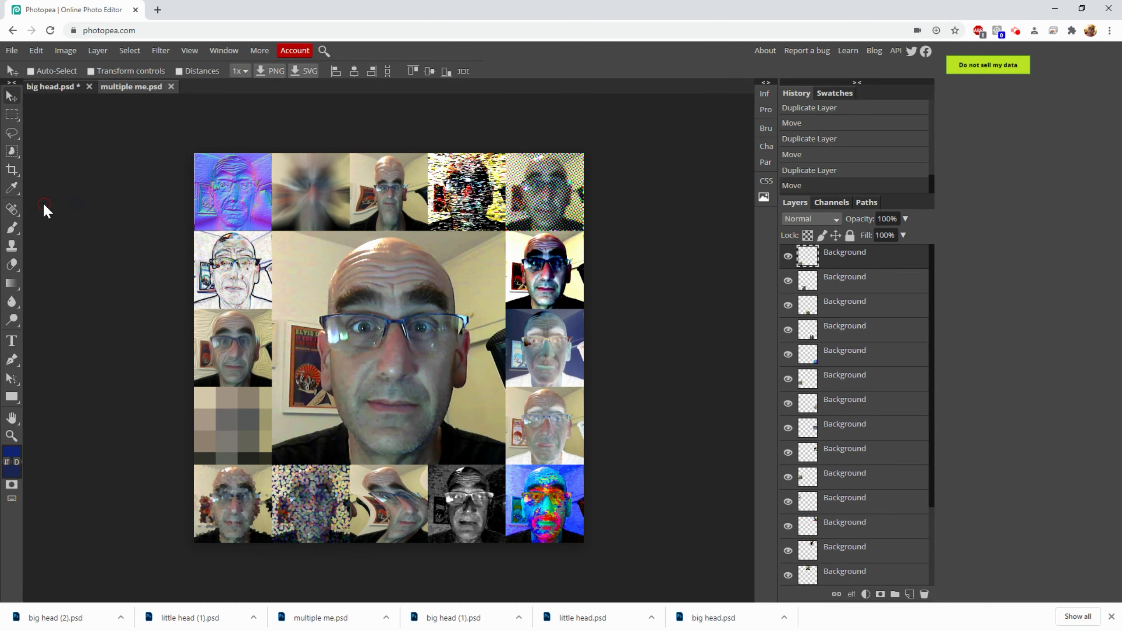